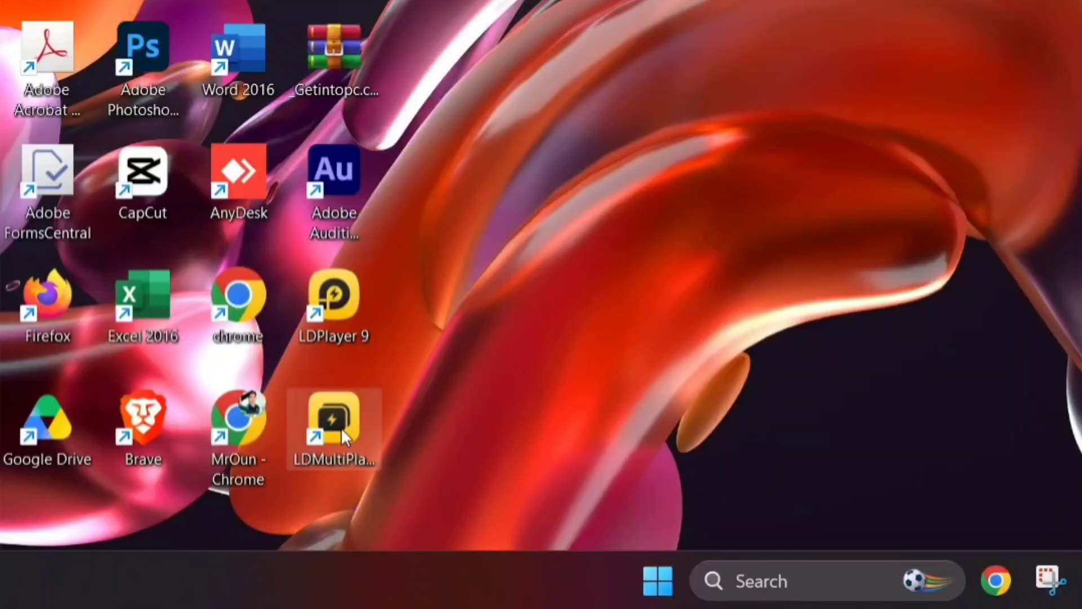
- Open LDMultiPlayer, start the LDPlayer instance and arrange the emulator and manager windows side by side
double_click(340, 428)
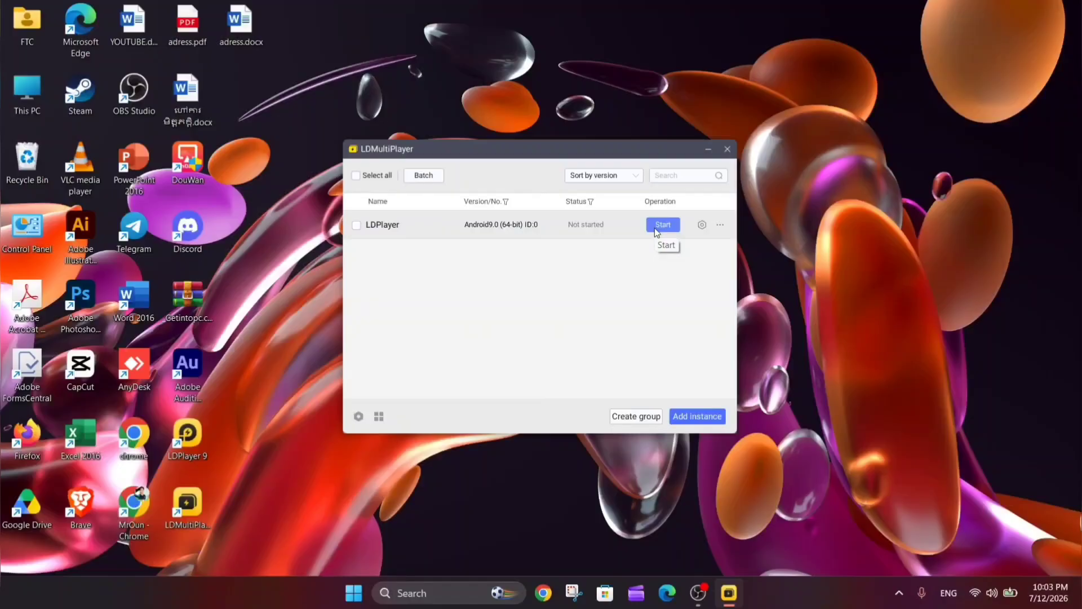
click(657, 226)
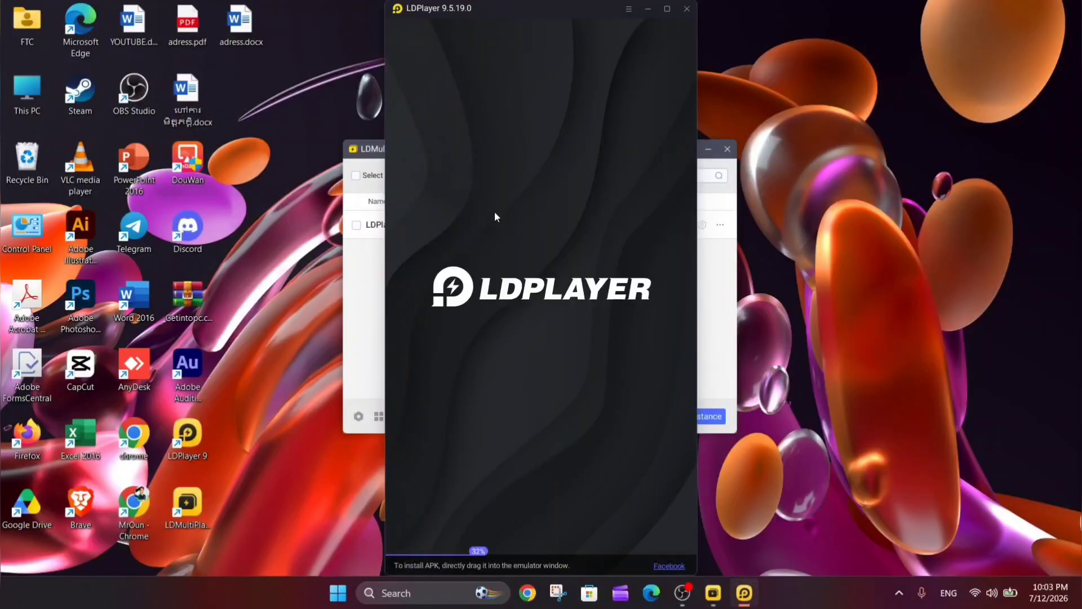
drag(559, 8, 471, 23)
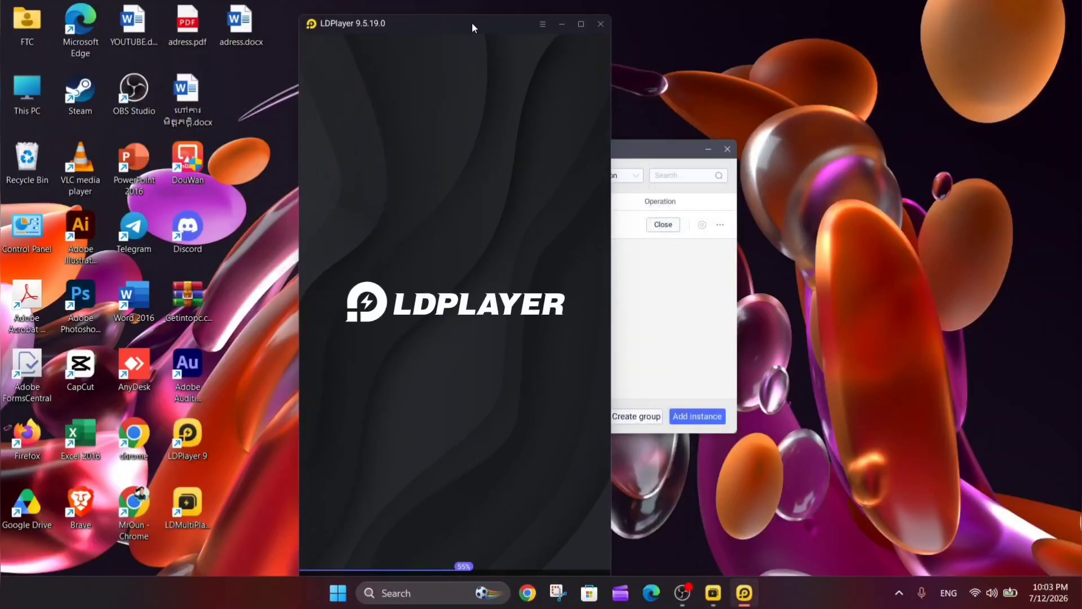
drag(681, 154, 983, 151)
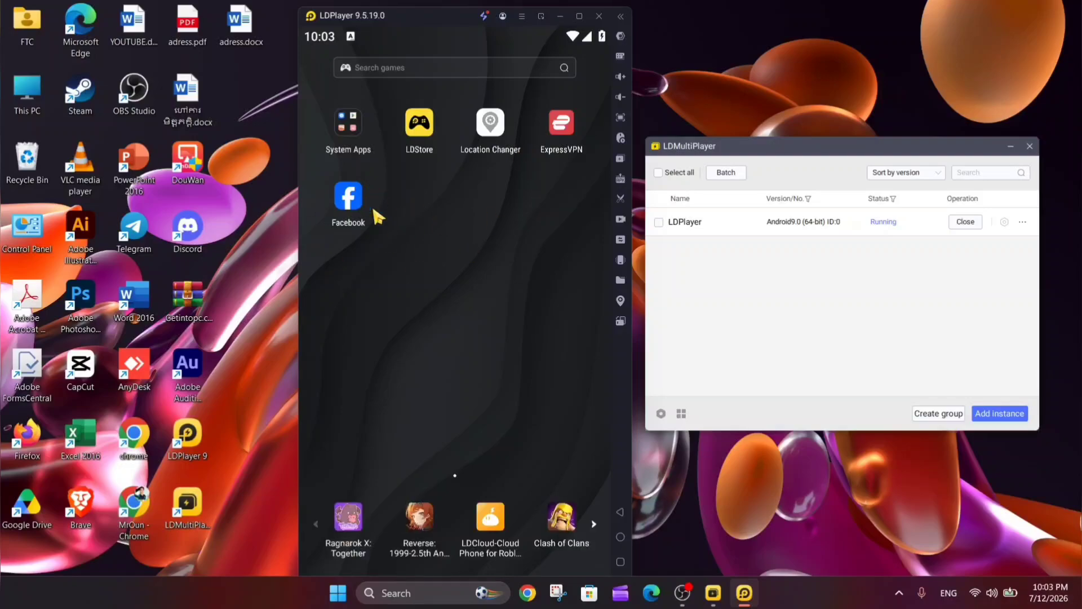
- Exit the running LDPlayer instance
click(600, 18)
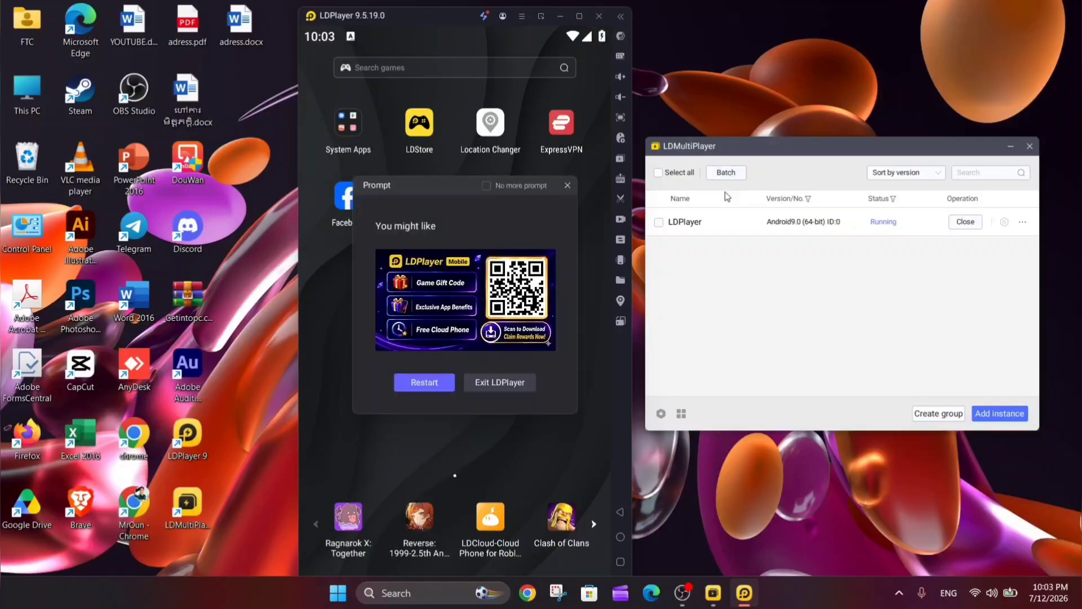
click(511, 384)
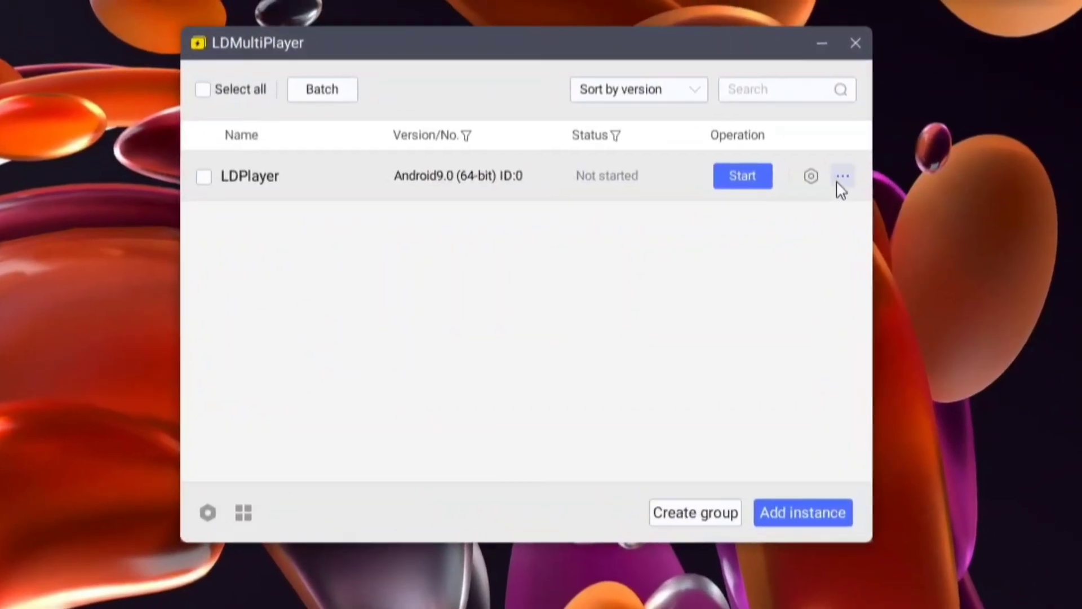
- Review the LDPlayer instance's settings pages for resolution and hardware, model, game, audio, network, shortcuts and other options
click(816, 181)
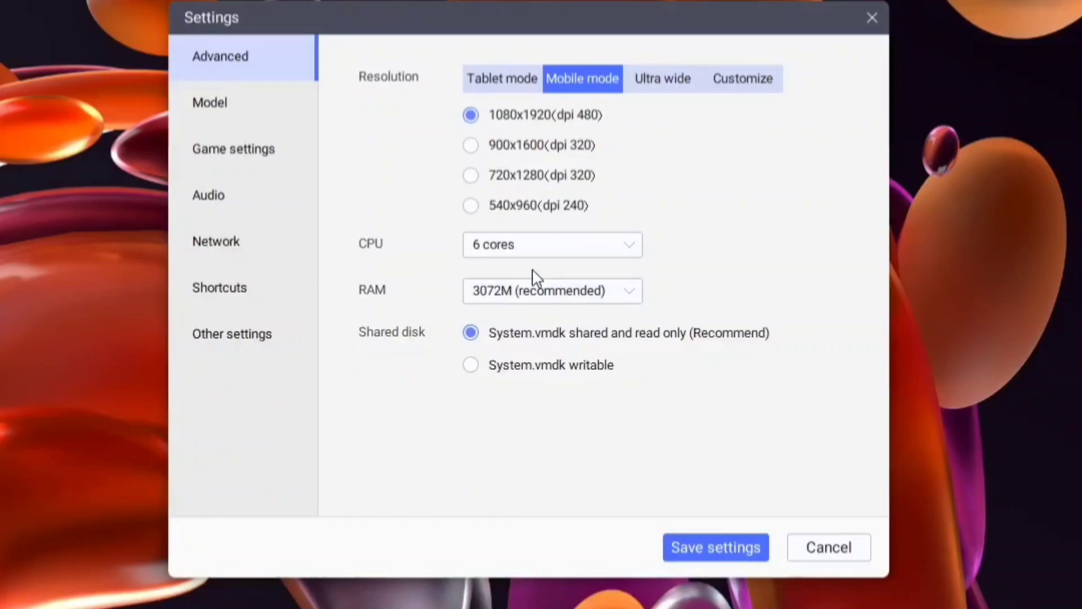
click(239, 113)
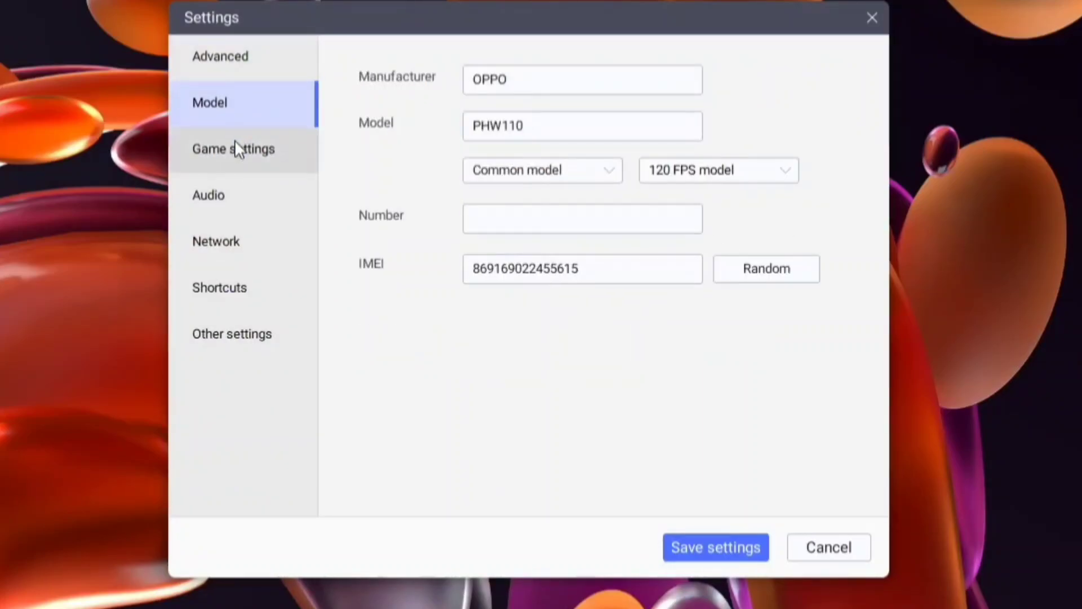
click(235, 146)
click(221, 103)
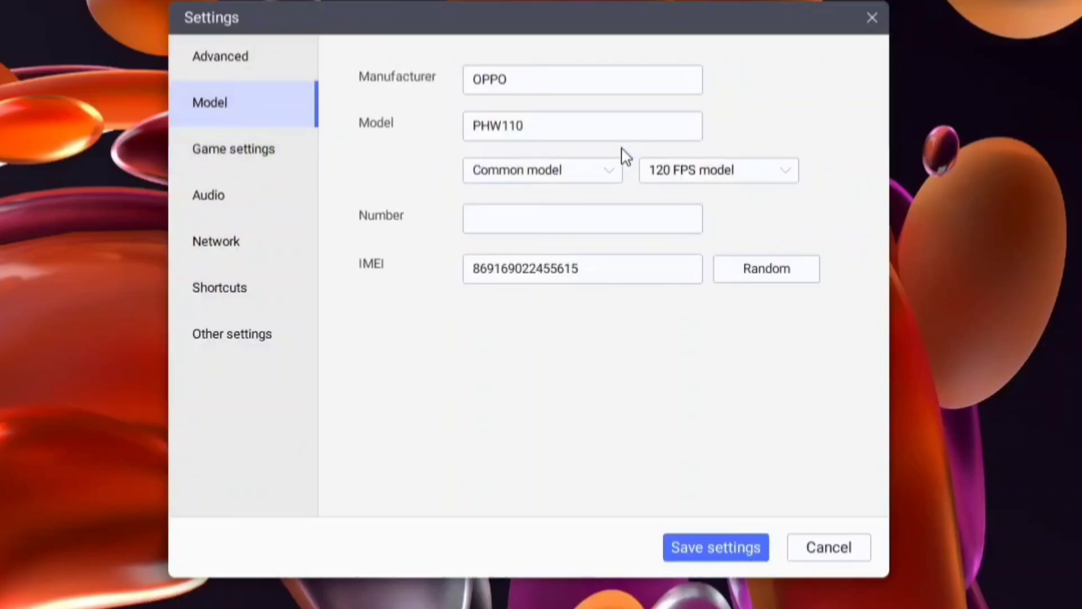
click(250, 154)
click(238, 185)
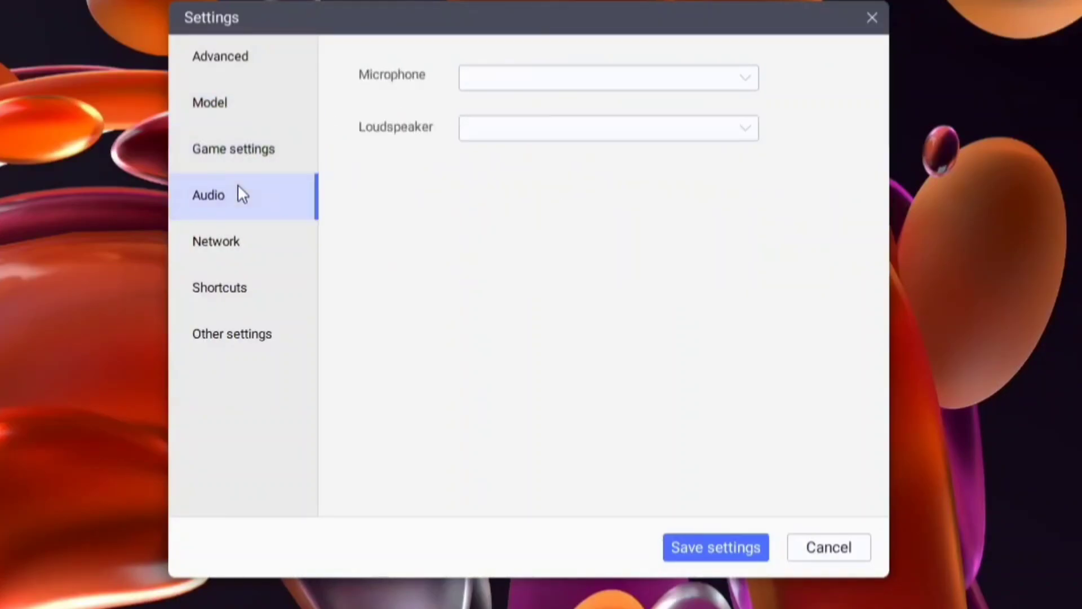
click(245, 253)
click(246, 296)
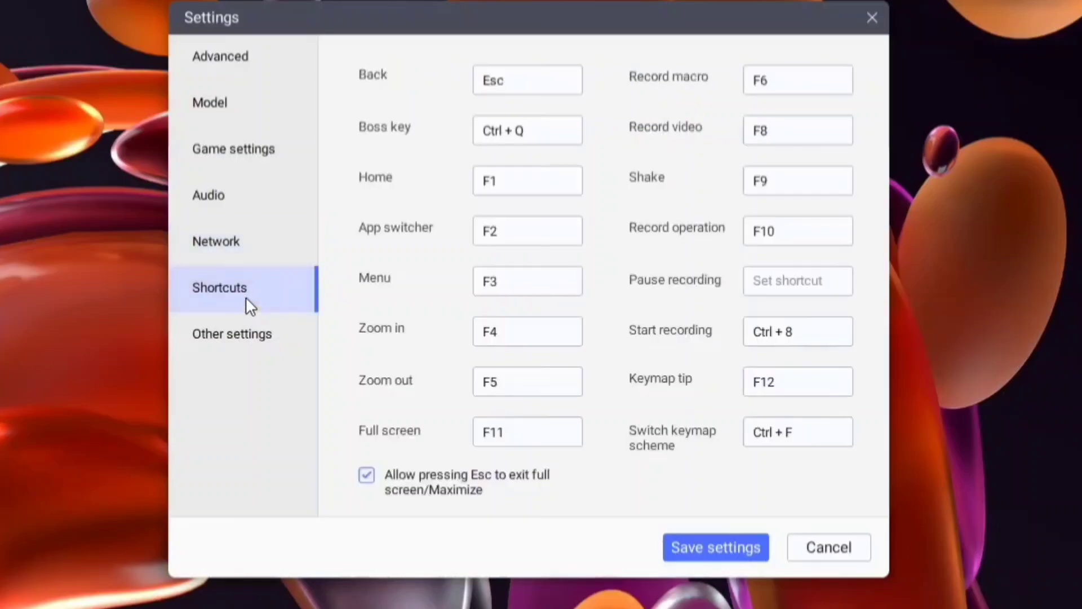
click(237, 346)
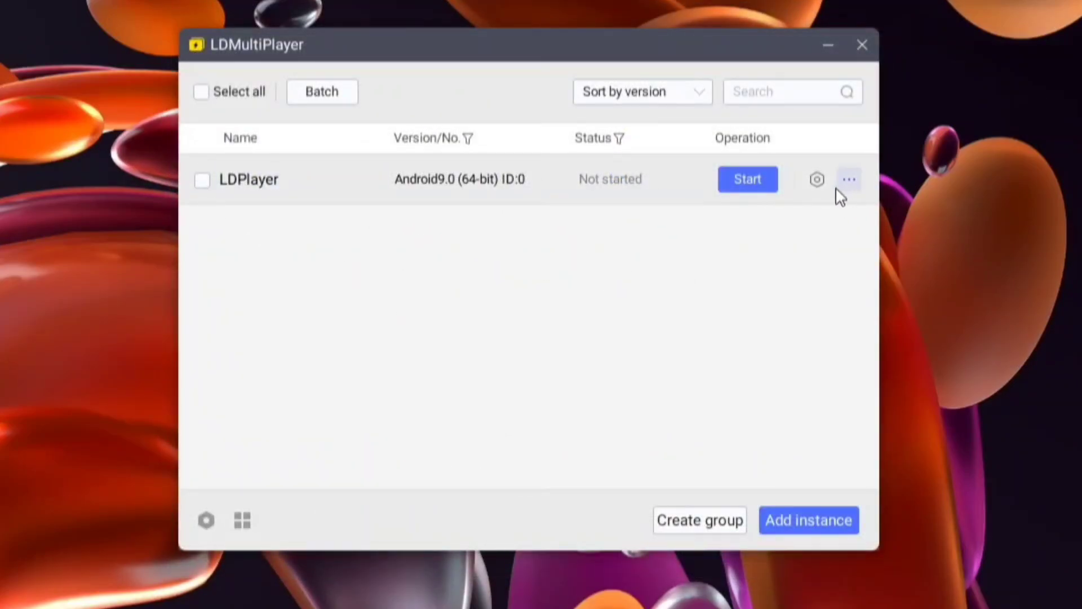
- Select the LDPlayer instance and clone it with a clone number of 4
double_click(314, 187)
click(202, 181)
click(202, 180)
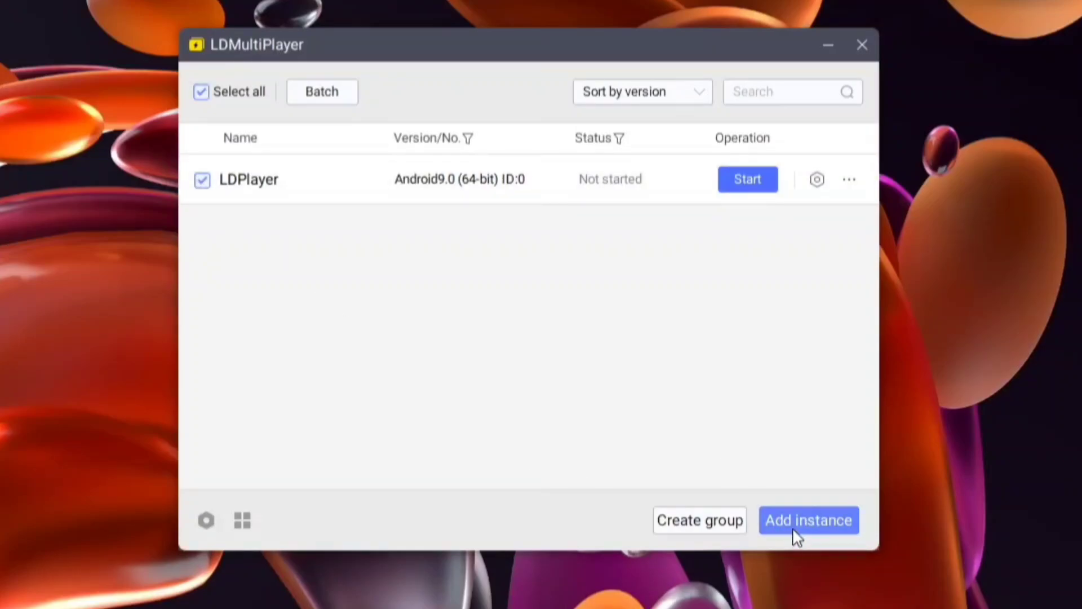
click(806, 524)
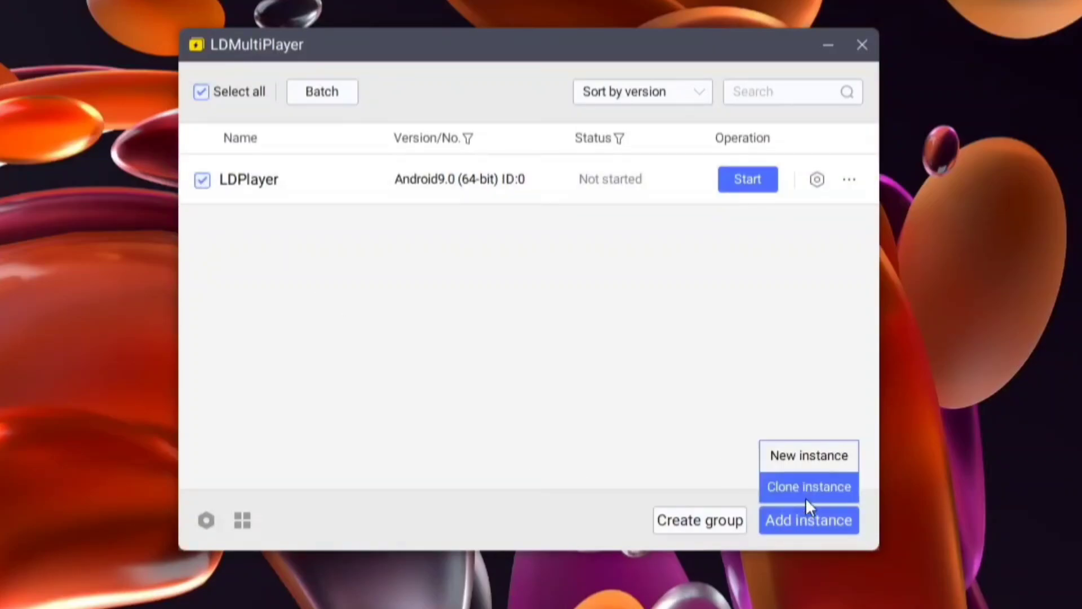
click(818, 495)
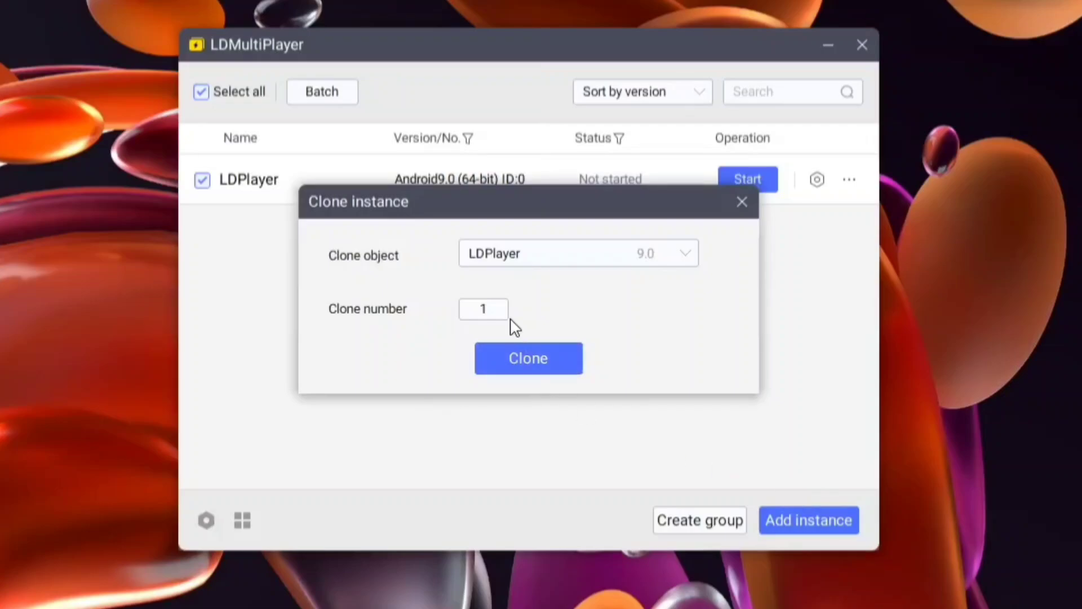
click(491, 310)
double_click(491, 309)
text(4)
click(524, 361)
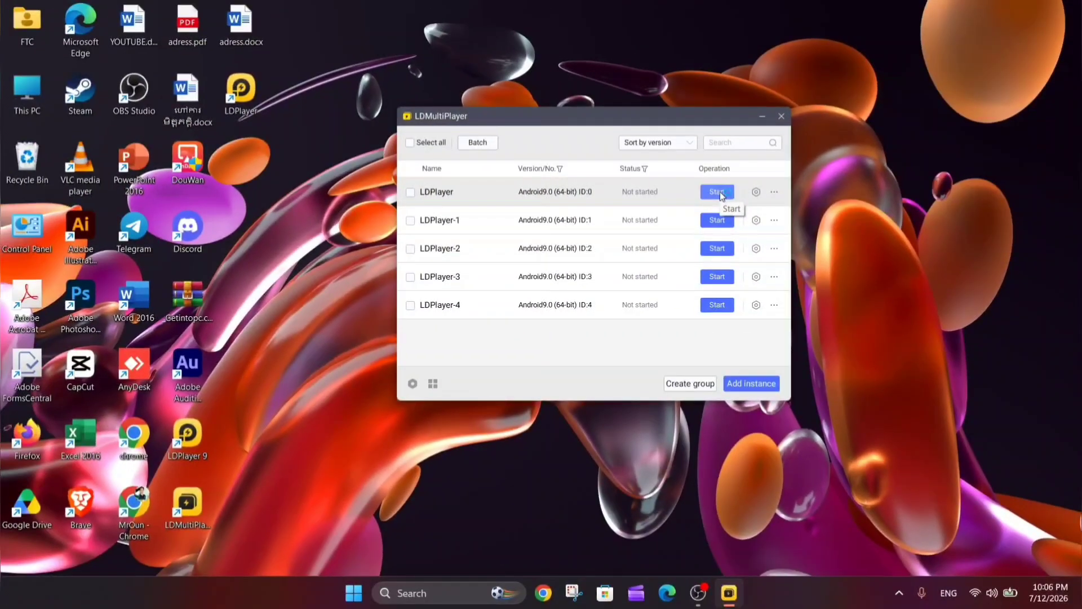
- Start the original LDPlayer instance and move its window and the LDMultiPlayer window apart
click(718, 193)
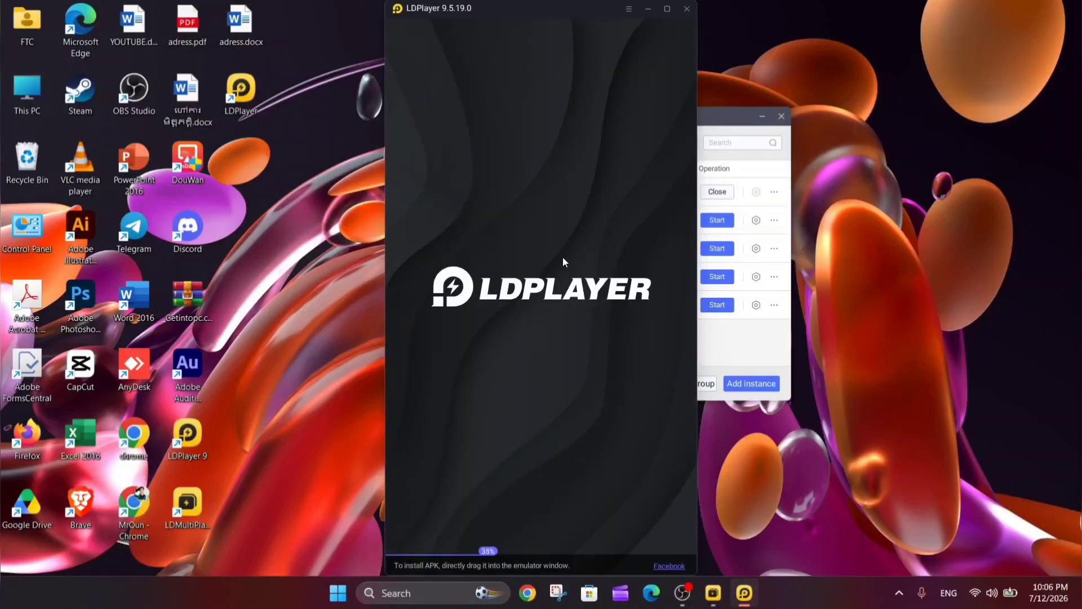
drag(545, 12, 475, 12)
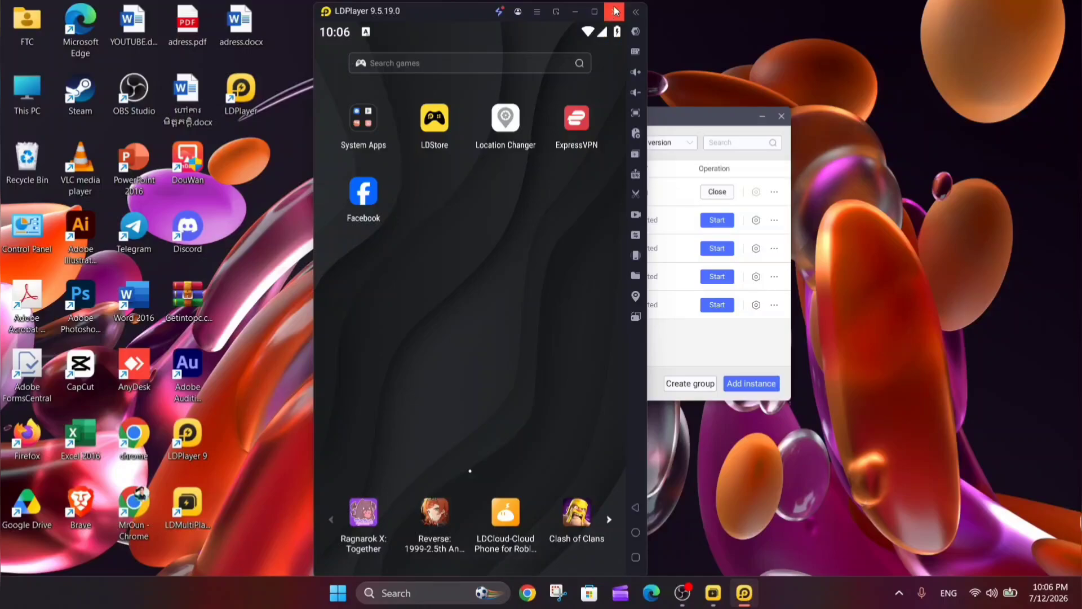
drag(460, 16, 201, 19)
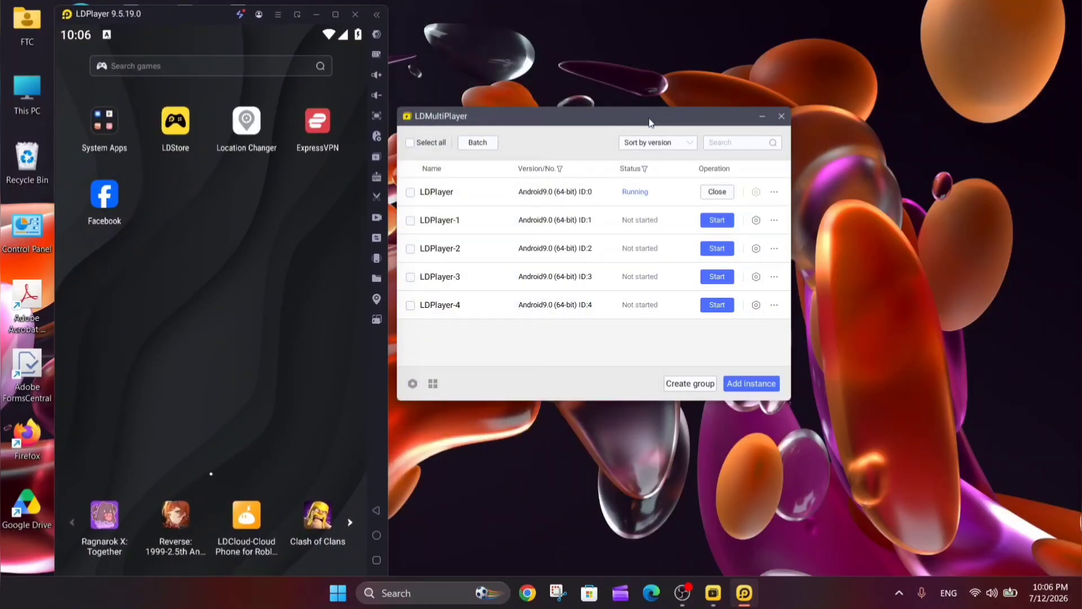
drag(650, 123, 765, 96)
- Start the LDPlayer-1 clone and arrange its window beside the original LDPlayer window
double_click(580, 202)
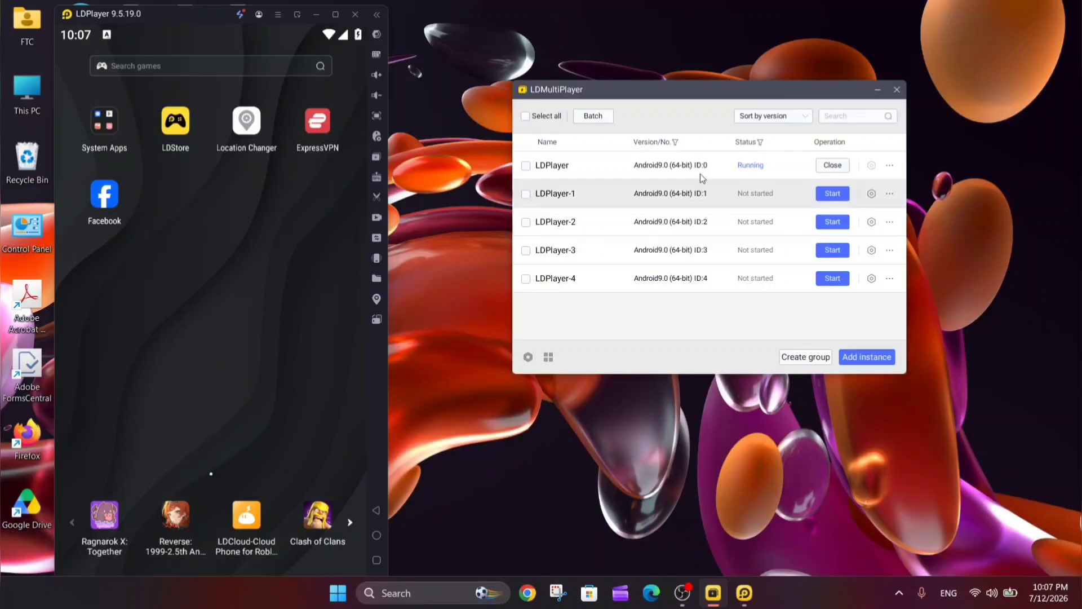
click(835, 198)
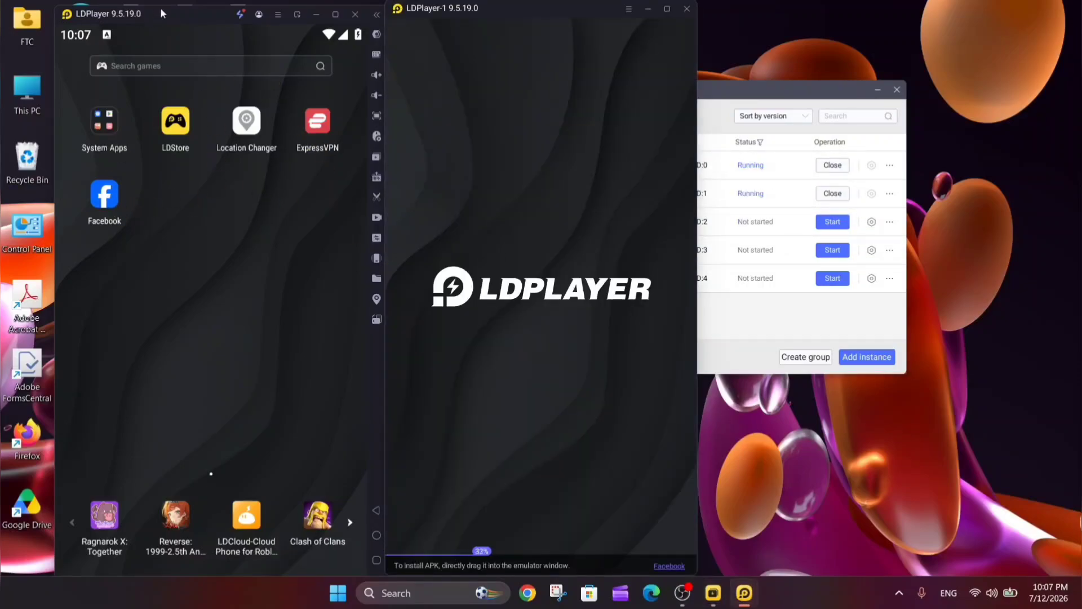
drag(525, 12, 682, 27)
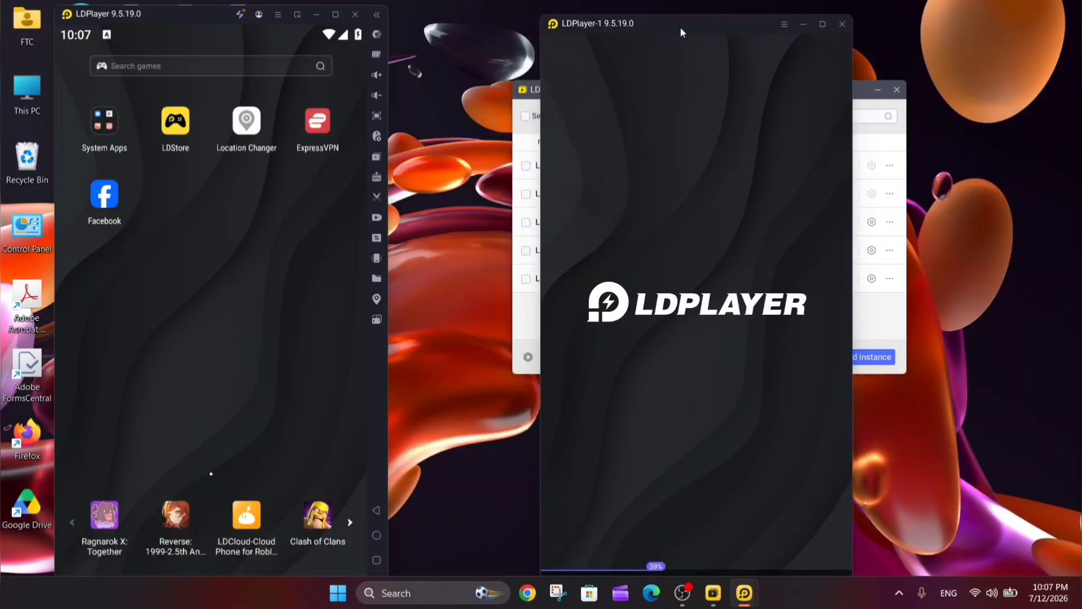
drag(192, 13, 242, 19)
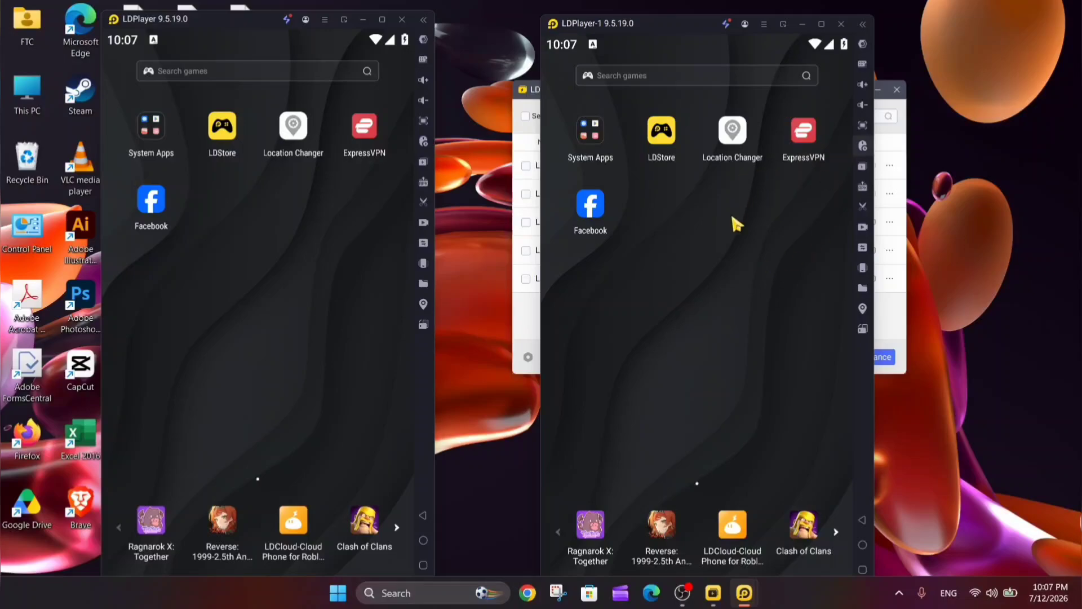
- Exit the LDPlayer-1 instance
click(842, 23)
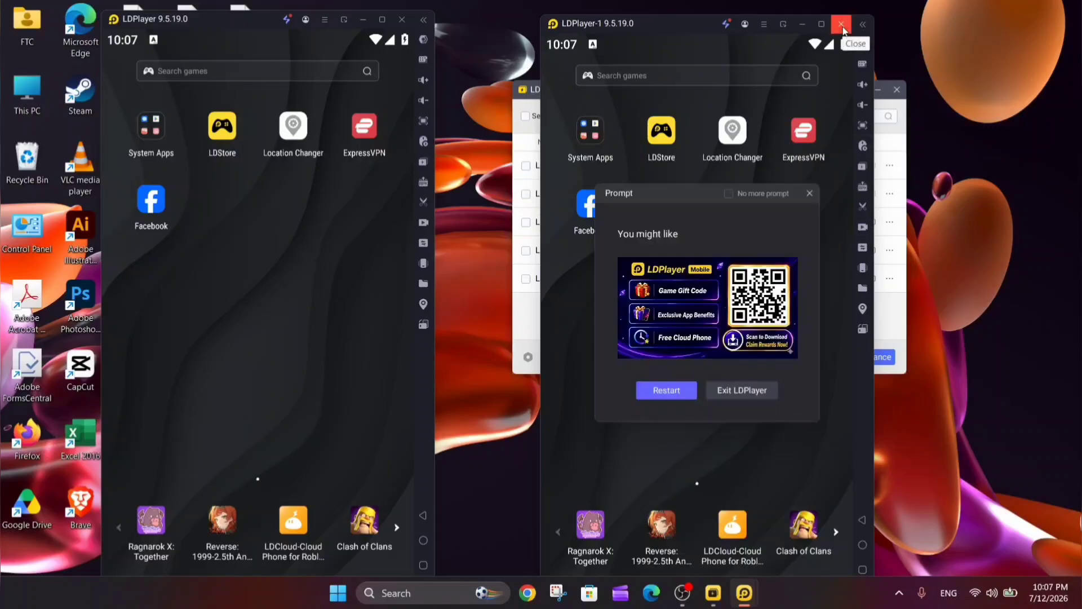
click(733, 391)
- Move the LDPlayer window to the middle of the desktop, open Facebook in it and browse the news feed
drag(247, 29, 532, 22)
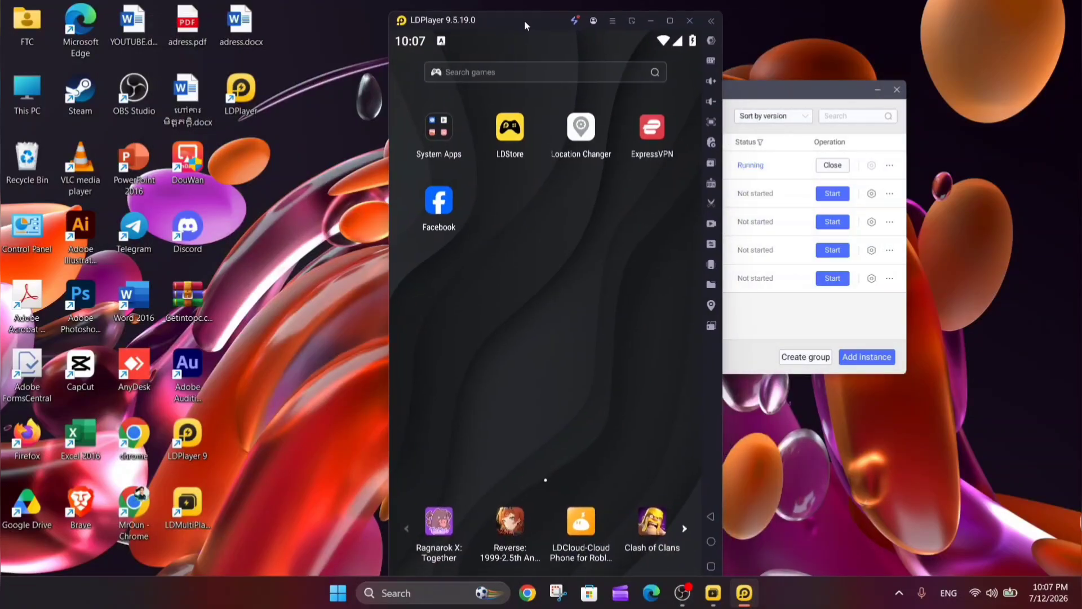
click(446, 203)
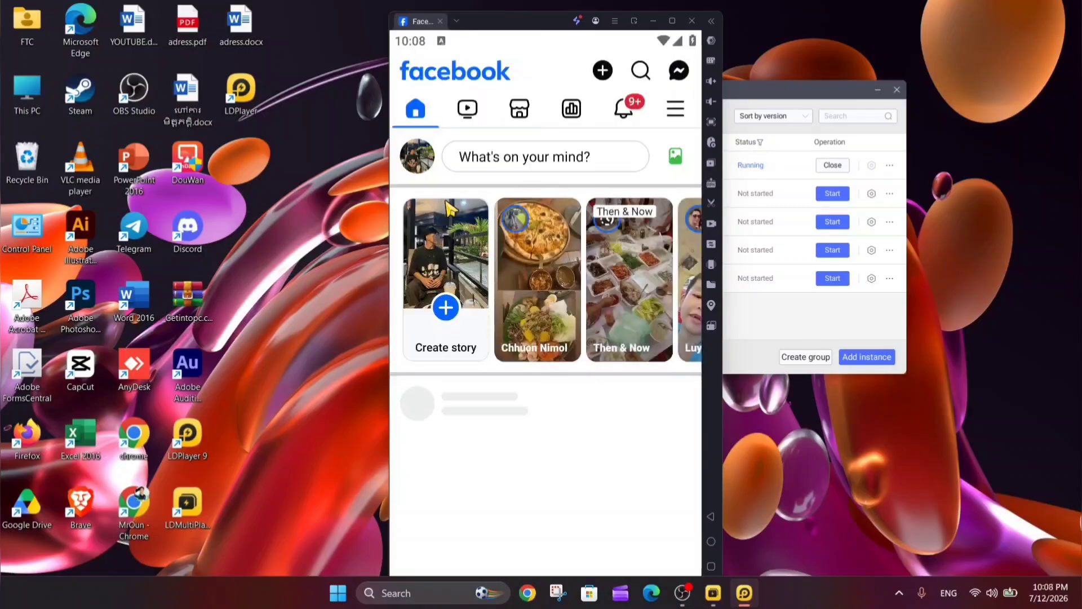
scroll(563, 326, down, 5)
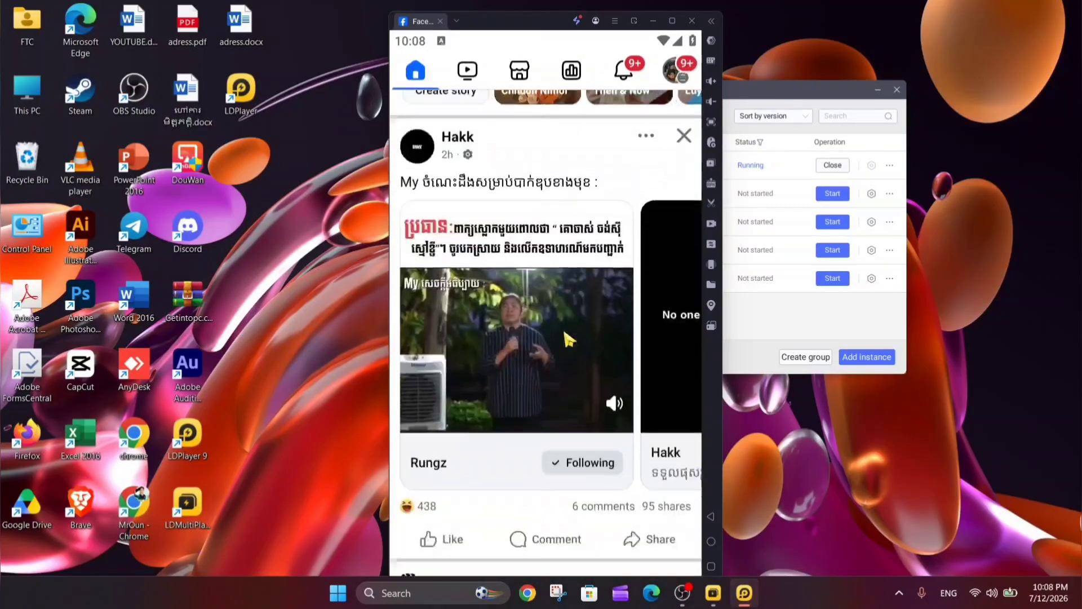
scroll(569, 333, down, 5)
scroll(570, 333, up, 4)
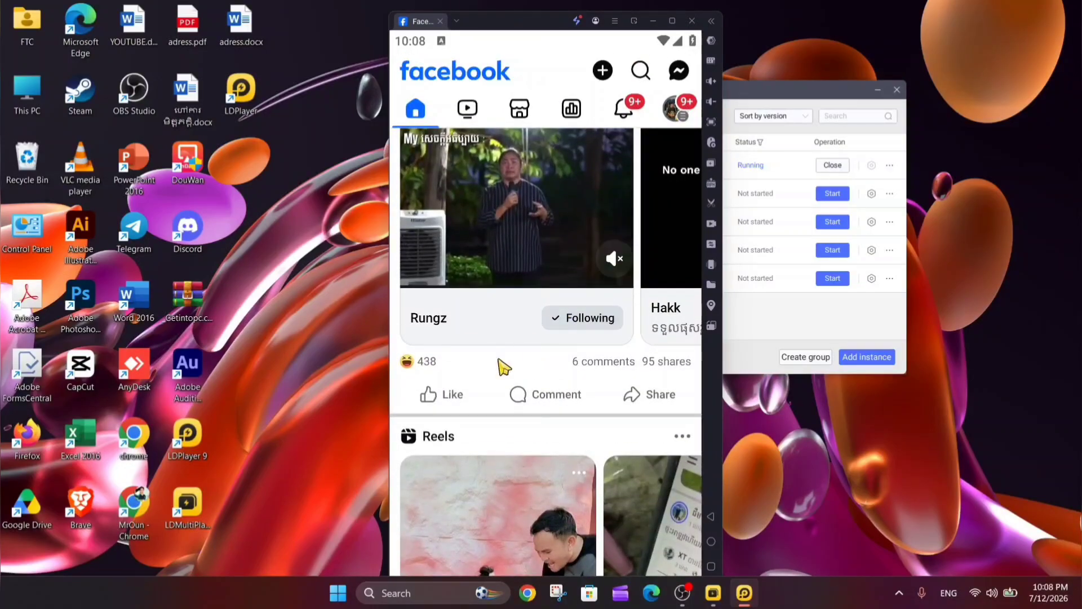
scroll(502, 366, up, 5)
scroll(502, 367, down, 15)
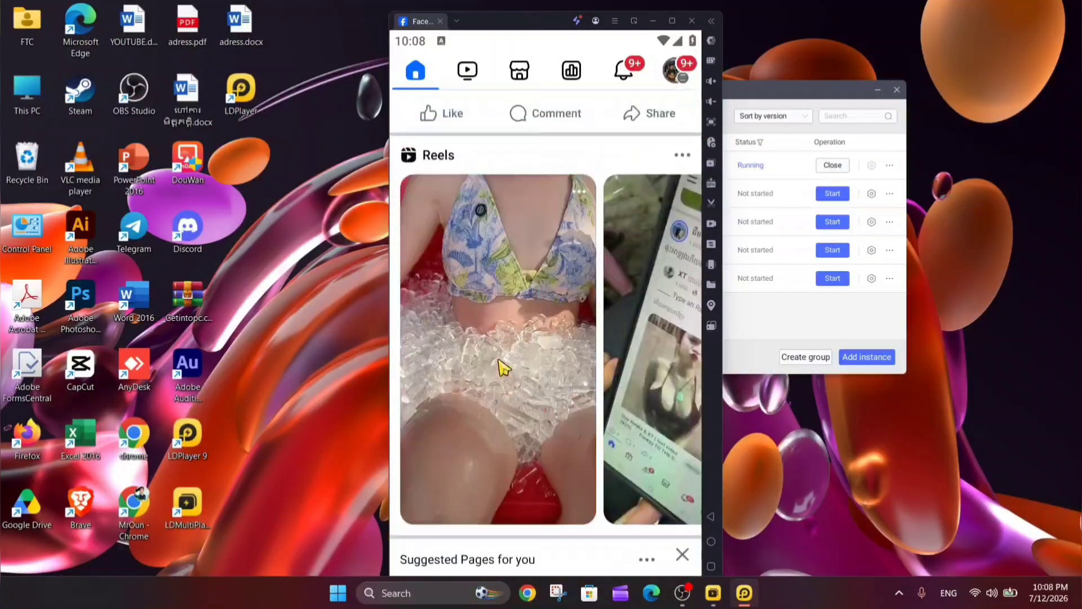
scroll(499, 370, down, 15)
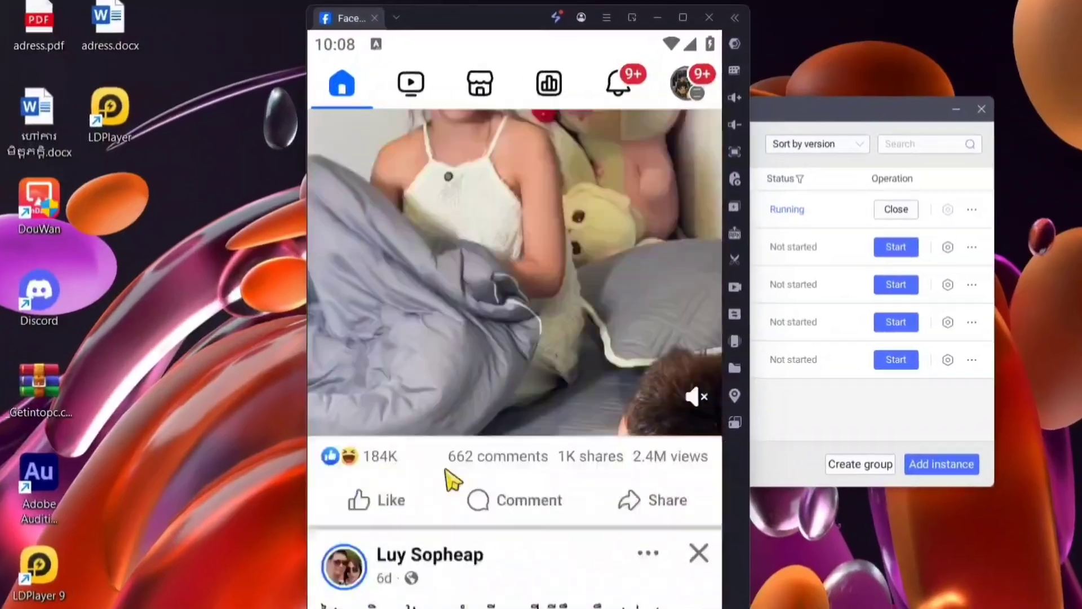
scroll(426, 531, up, 10)
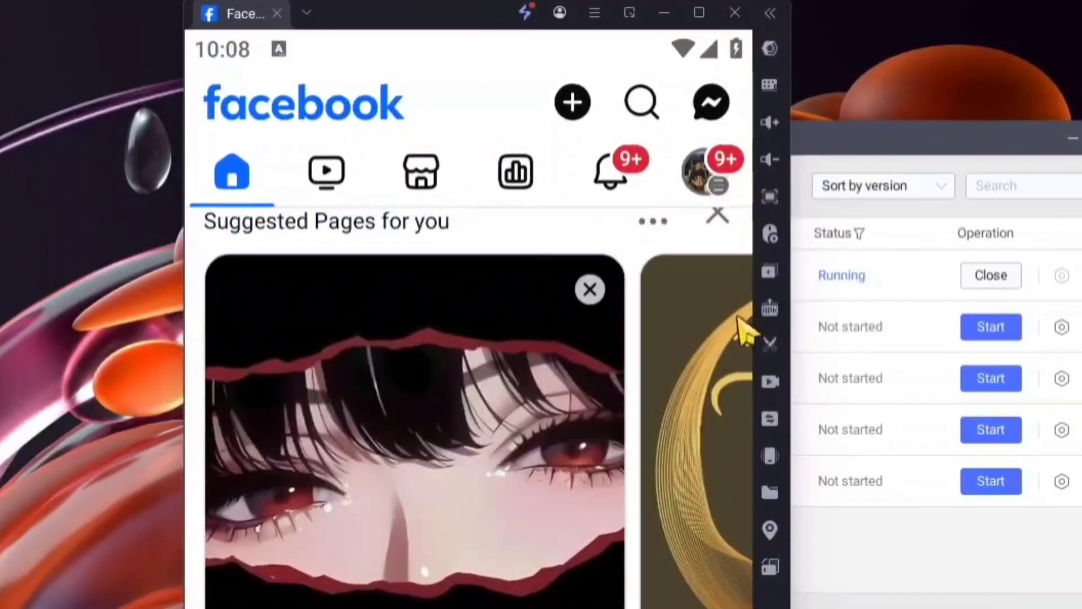
- Minimize the LDMultiPlayer window and start recording a new script with the Operation recorder in LDPlayer
click(1065, 142)
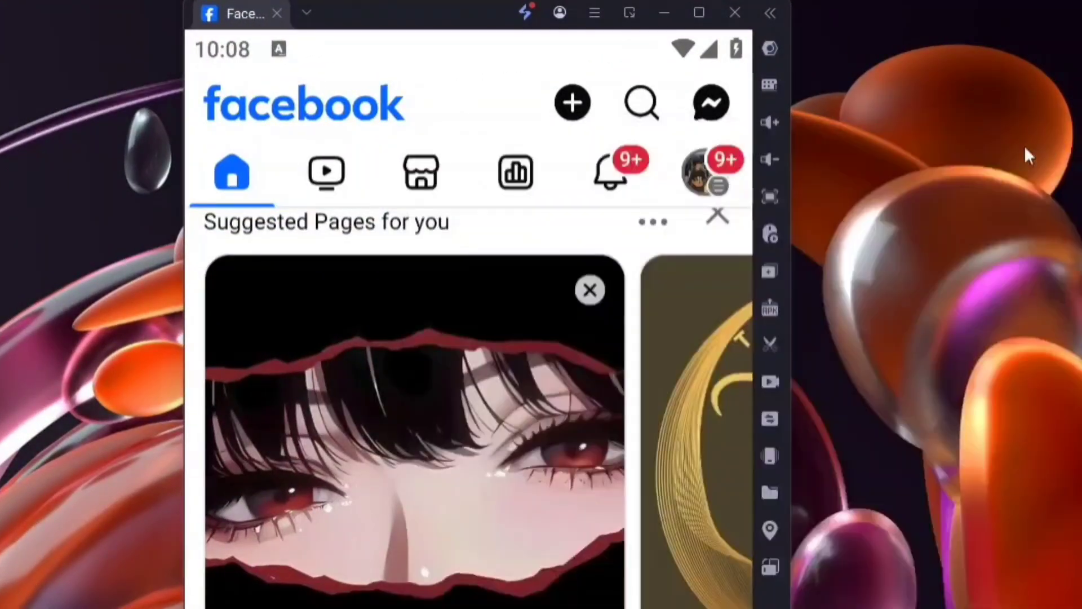
click(776, 235)
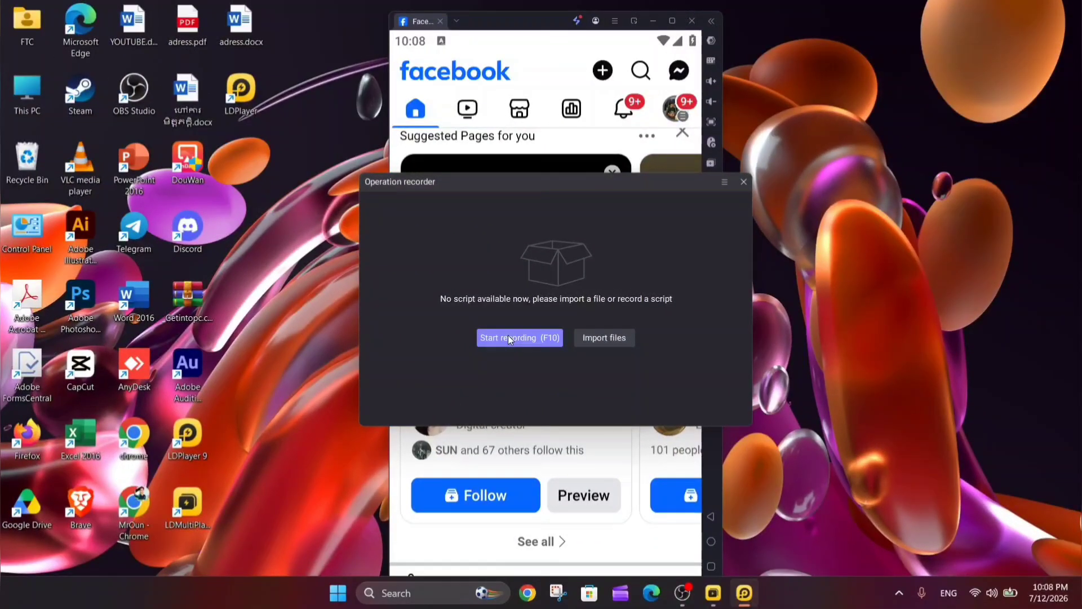
click(509, 337)
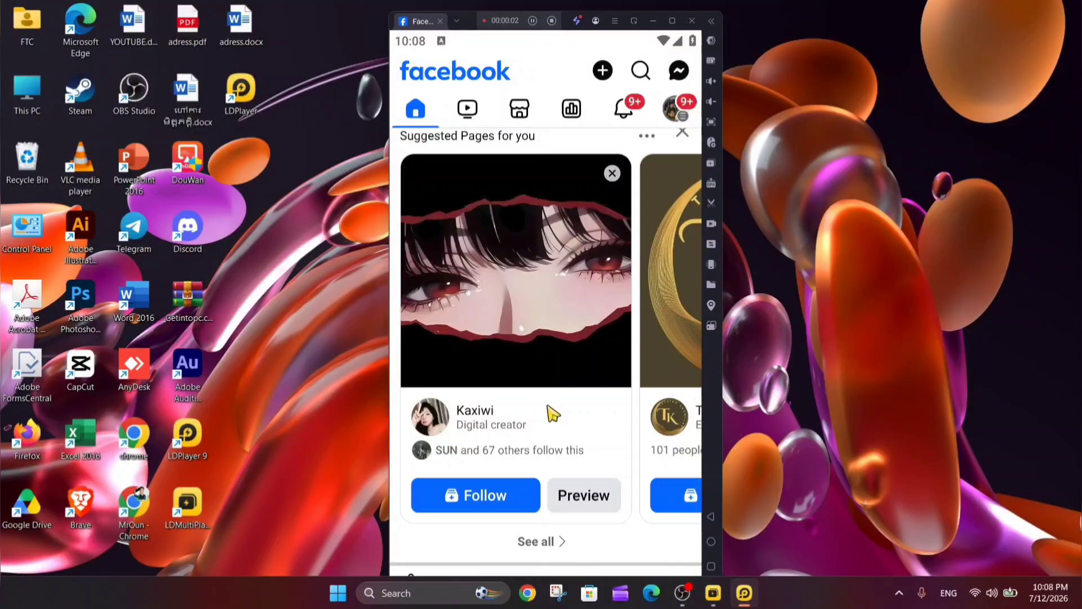
- Record a continuous downward scroll through the Facebook news feed and stop the recording
scroll(503, 78, down, 5)
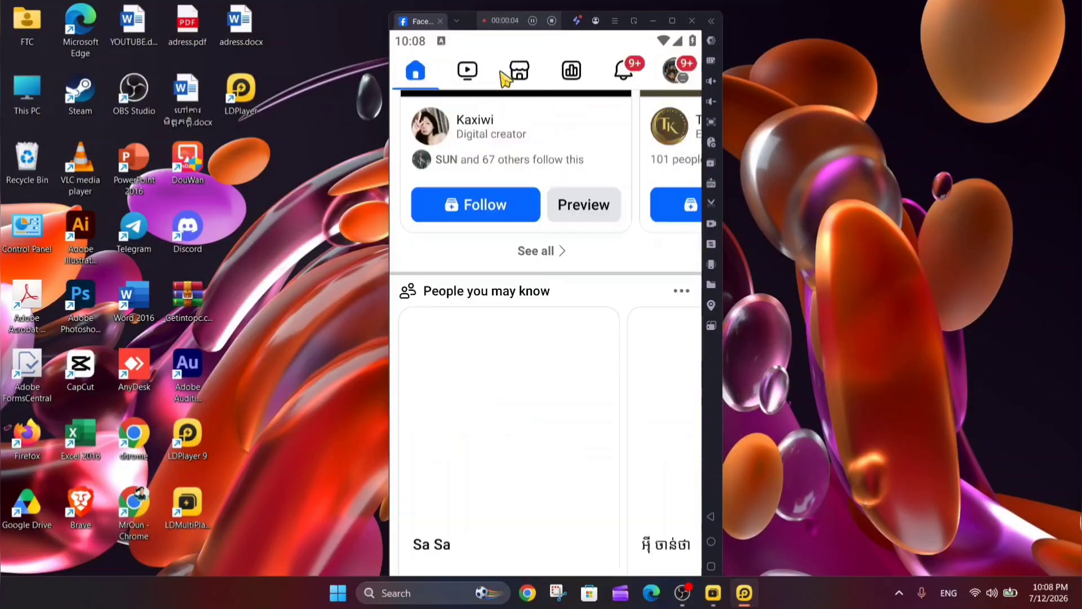
scroll(605, 414, down, 3)
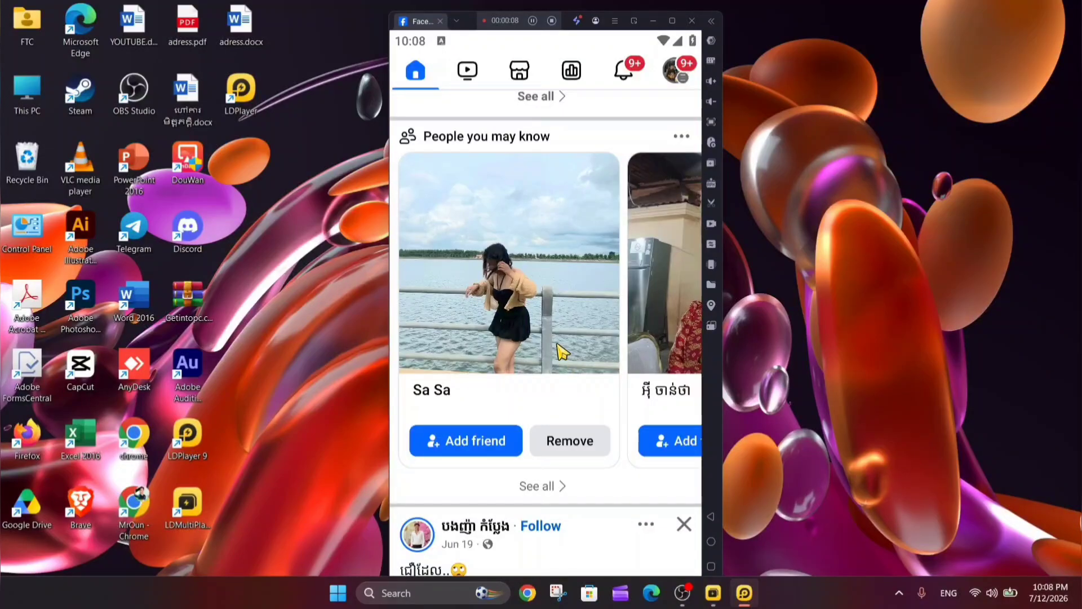
scroll(561, 351, down, 10)
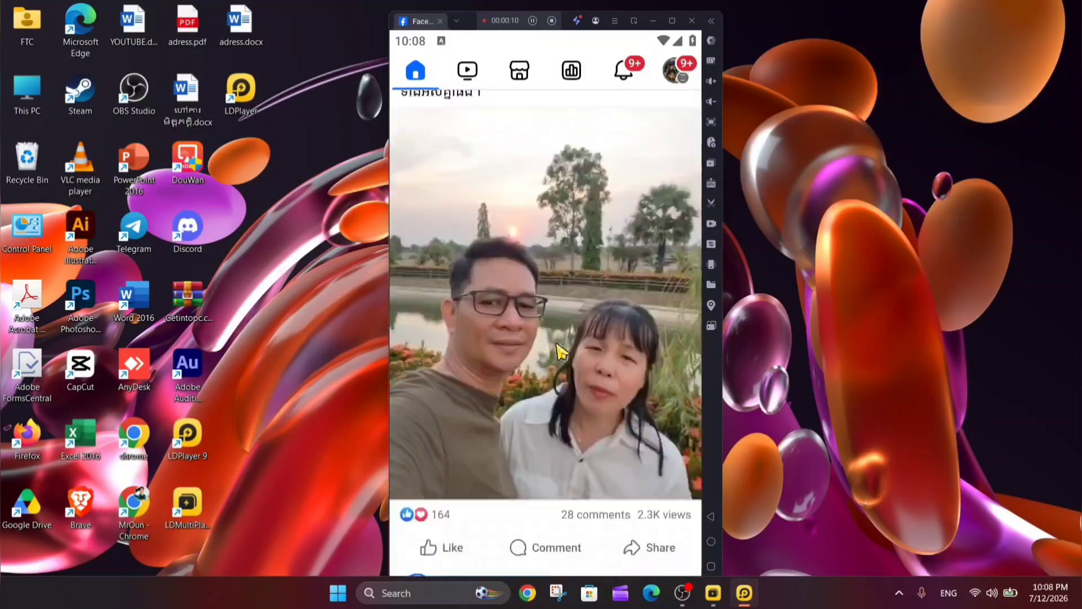
scroll(561, 351, down, 10)
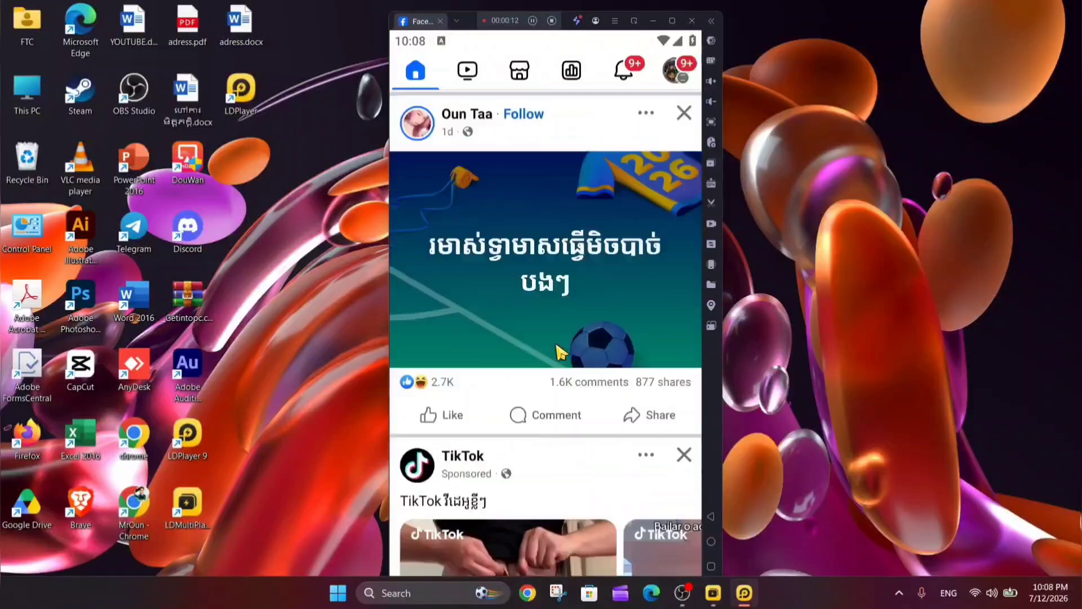
scroll(561, 351, down, 10)
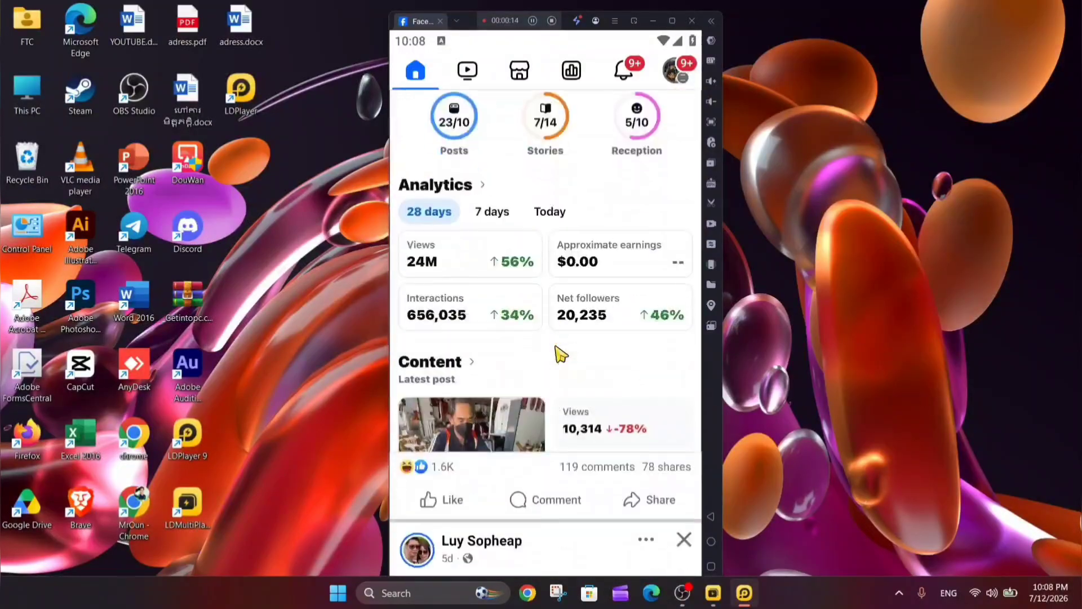
scroll(561, 351, down, 10)
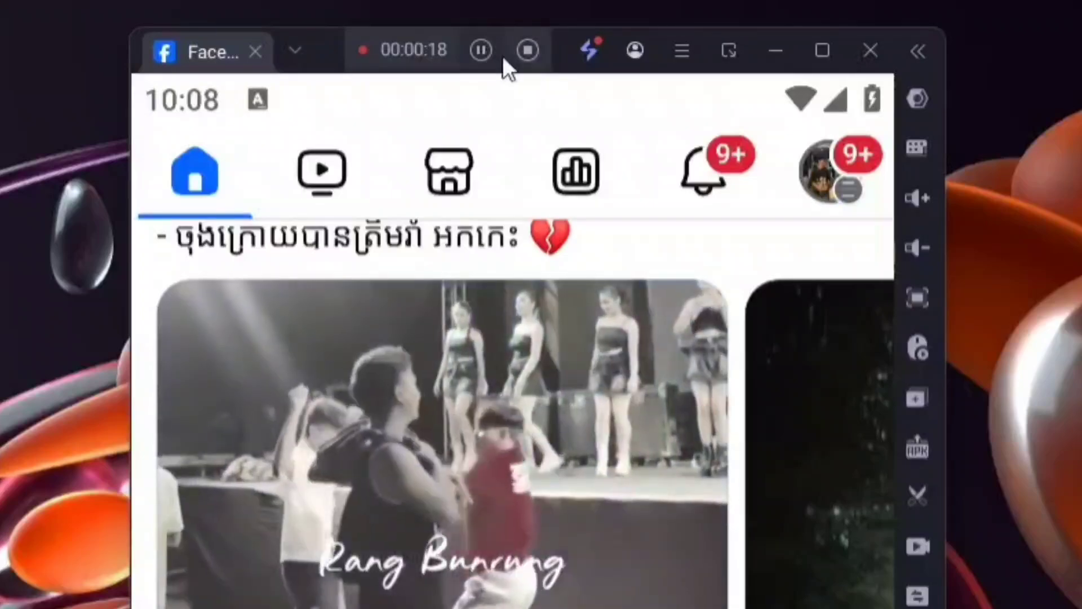
click(527, 51)
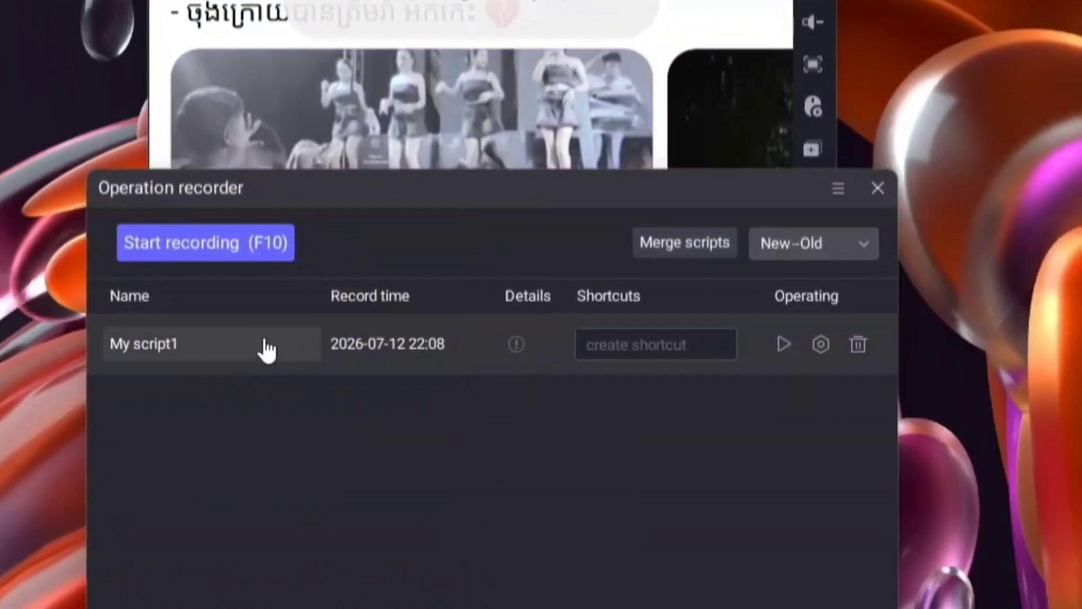
- Rename the recorded script to Scroll
click(266, 341)
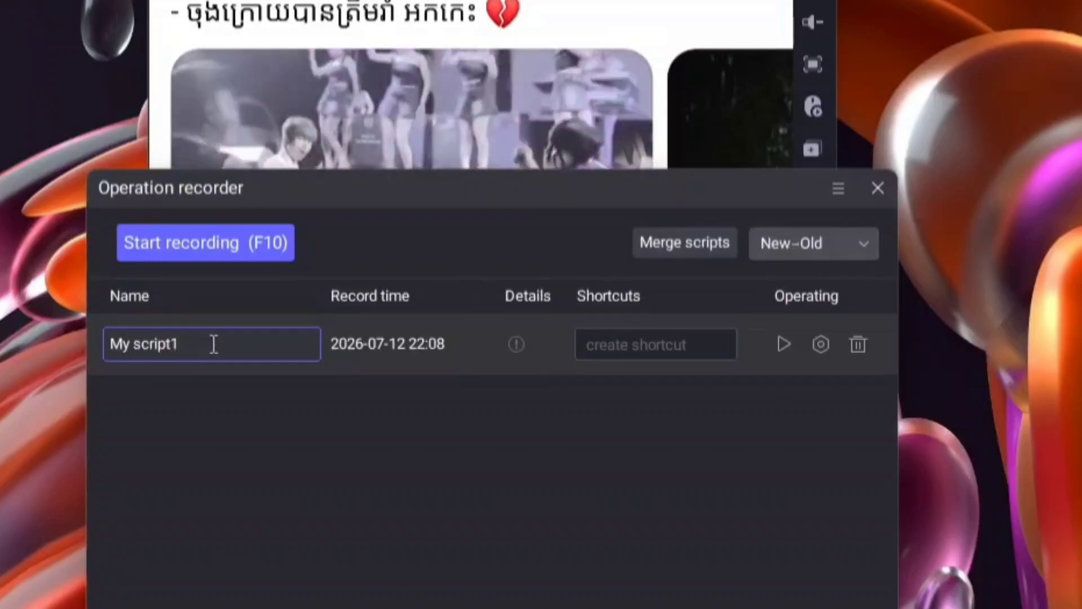
drag(213, 344, 74, 338)
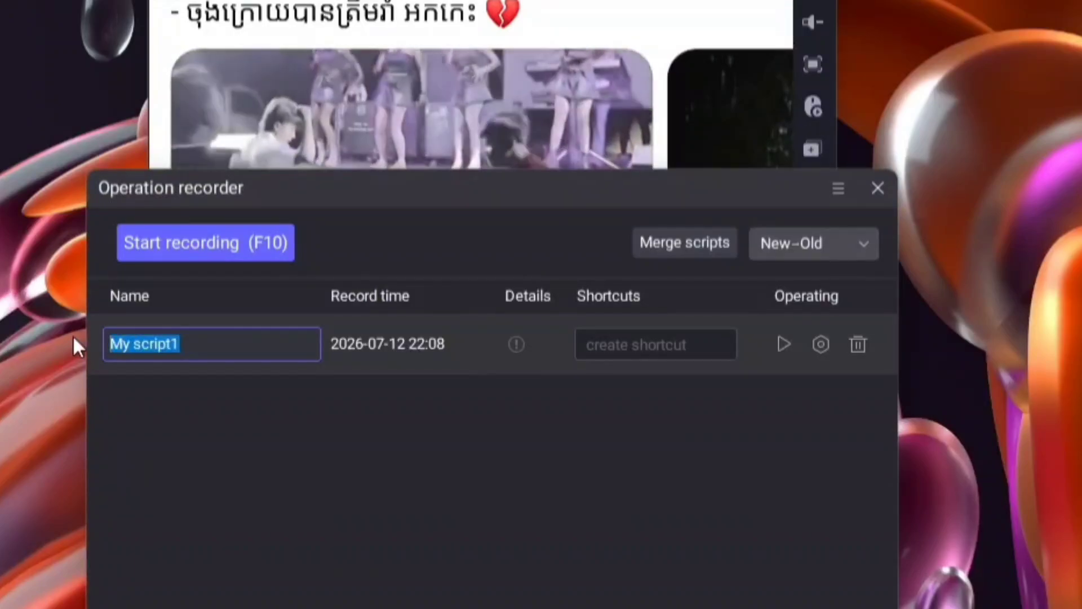
text(S)
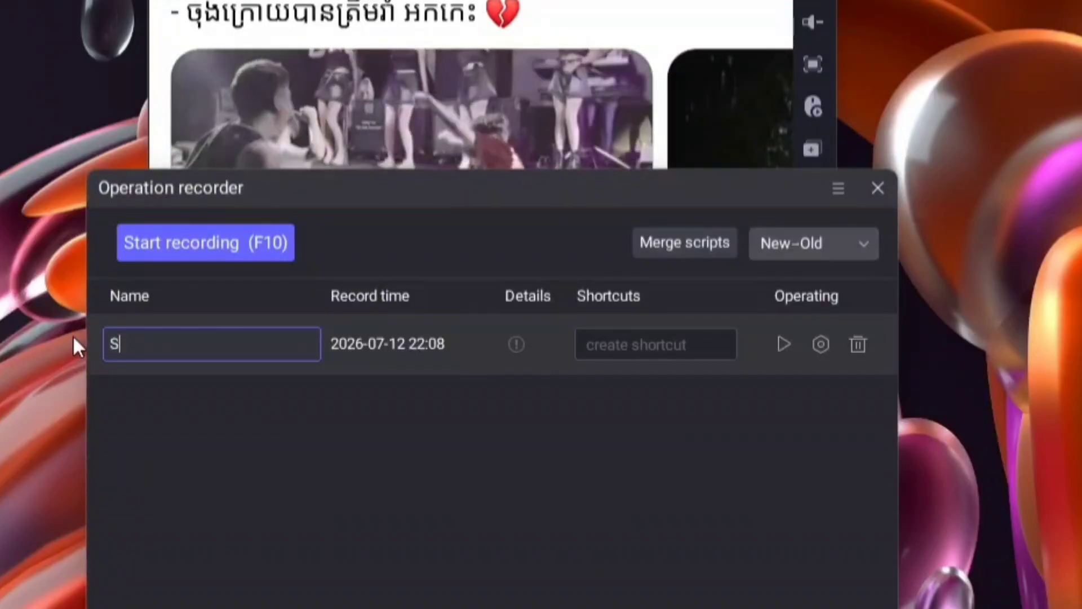
text(croll)
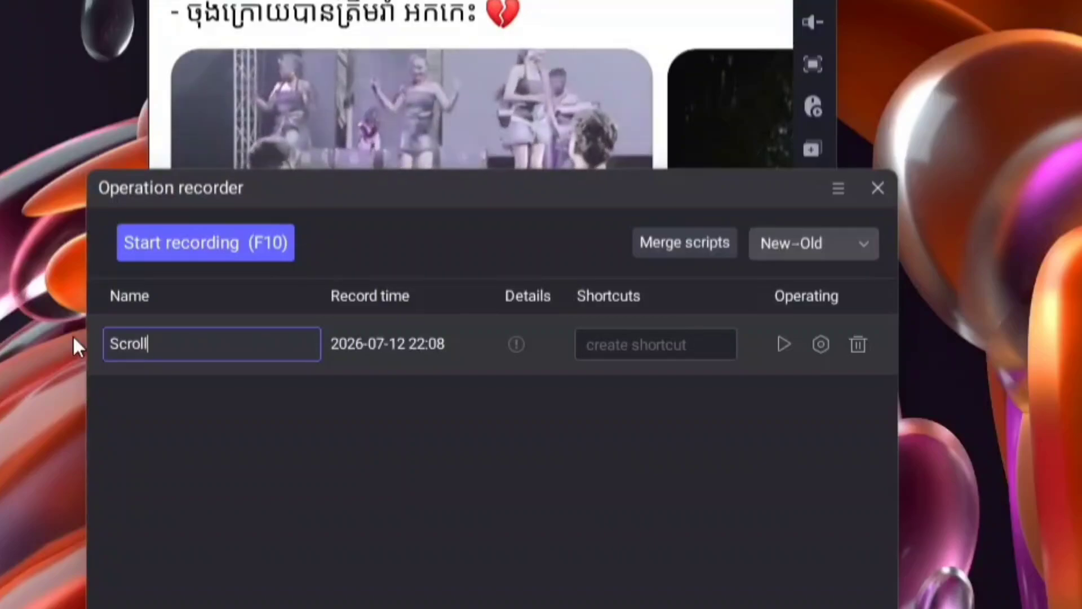
click(547, 587)
click(583, 367)
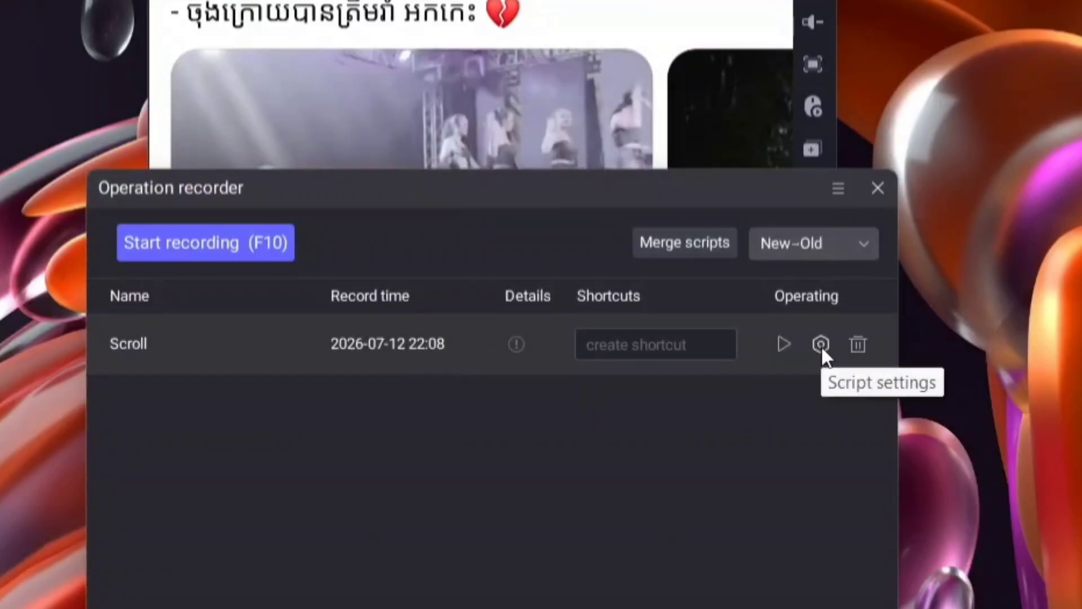
- Configure the Scroll script's settings to run for a duration of 01 hr
click(821, 345)
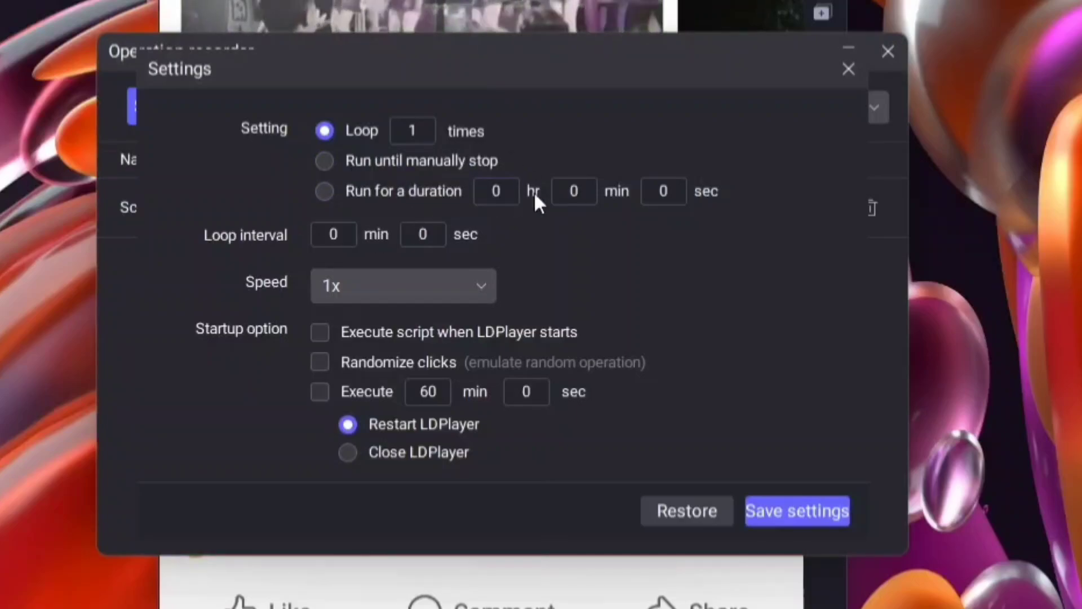
click(501, 192)
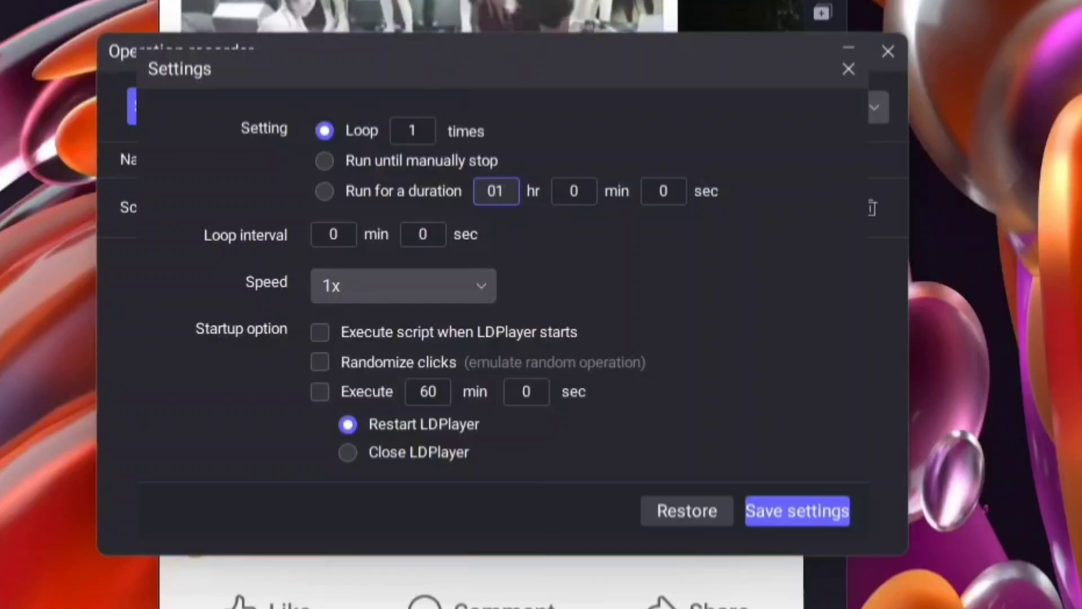
click(658, 136)
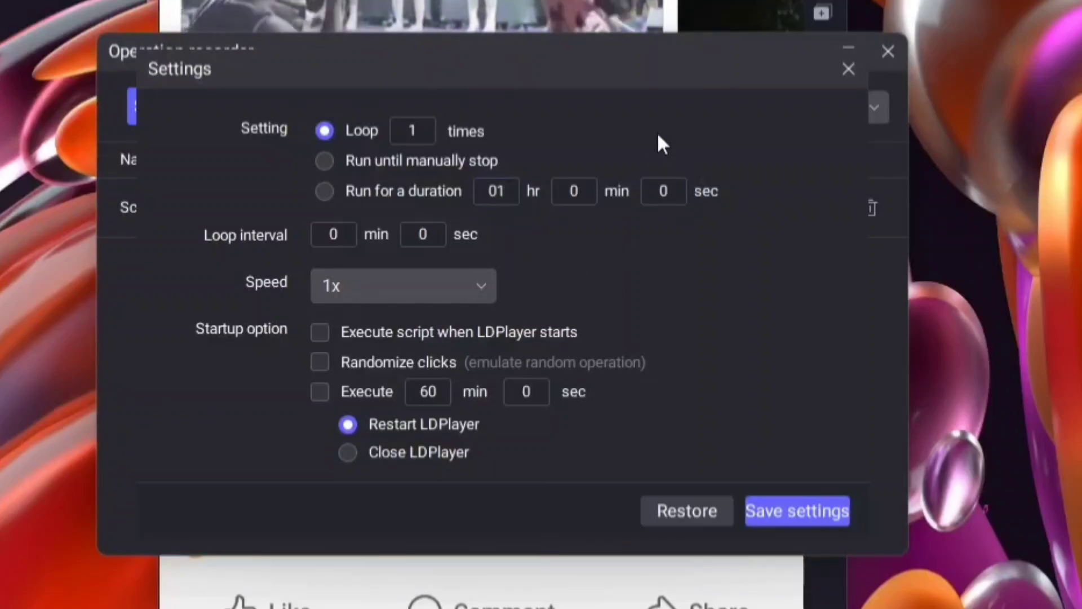
click(325, 192)
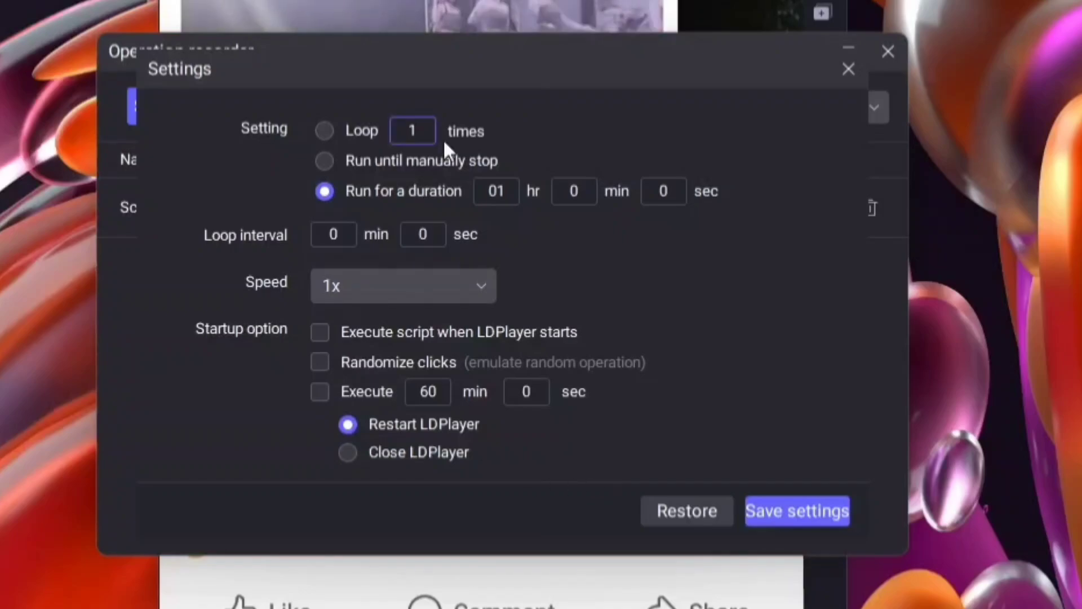
click(326, 162)
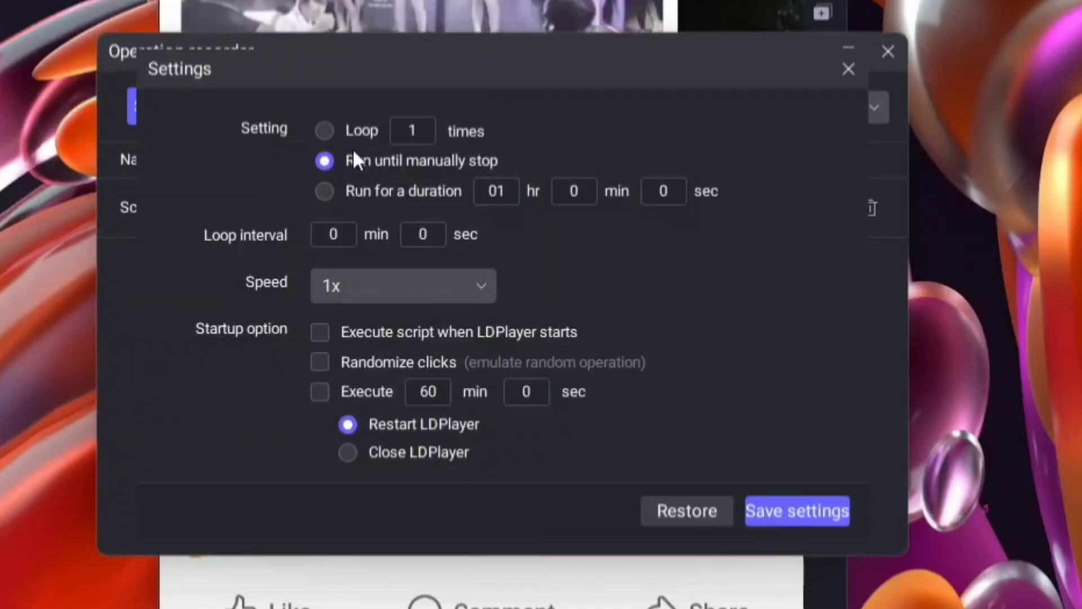
click(327, 132)
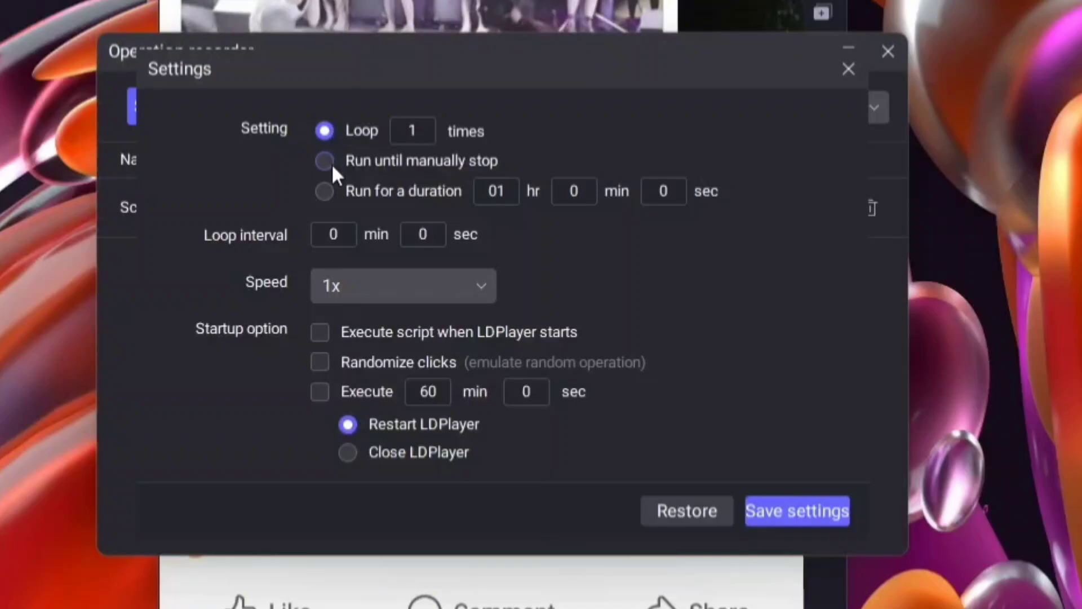
click(327, 192)
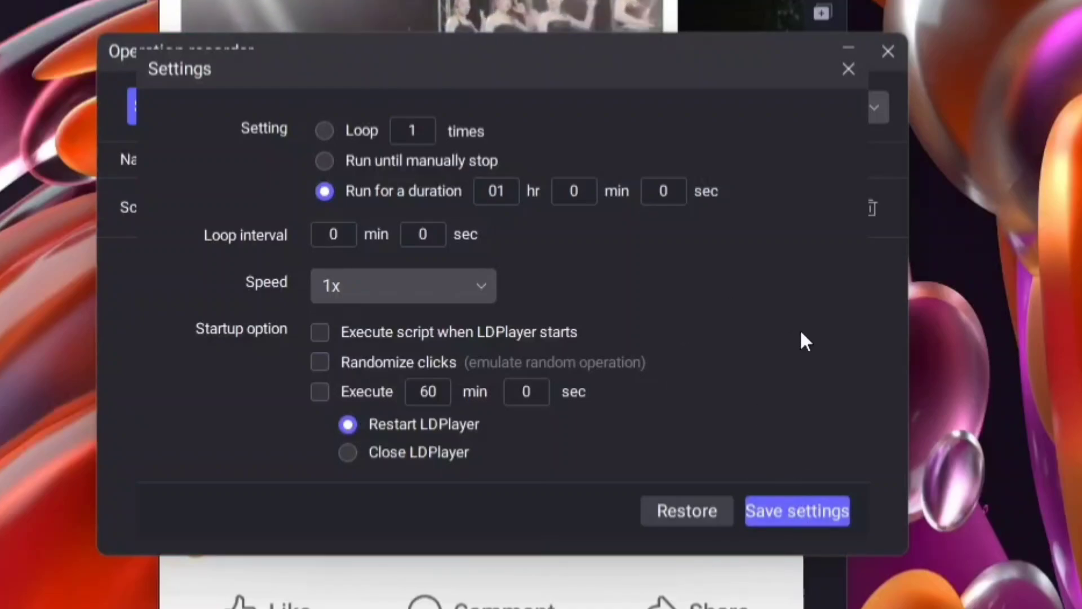
- Save the script settings and run the Scroll script
click(791, 508)
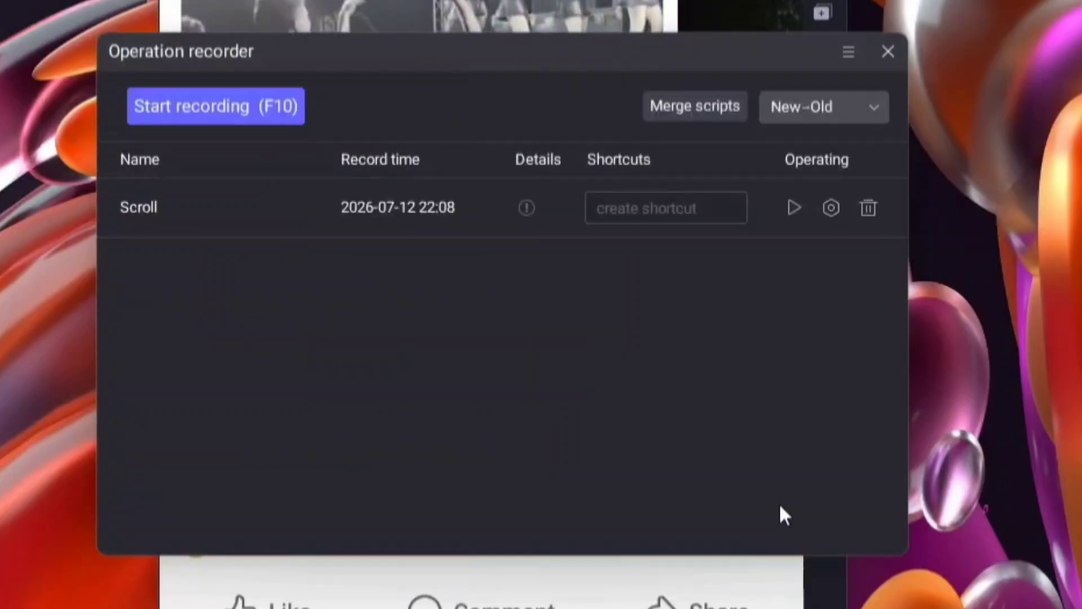
click(795, 208)
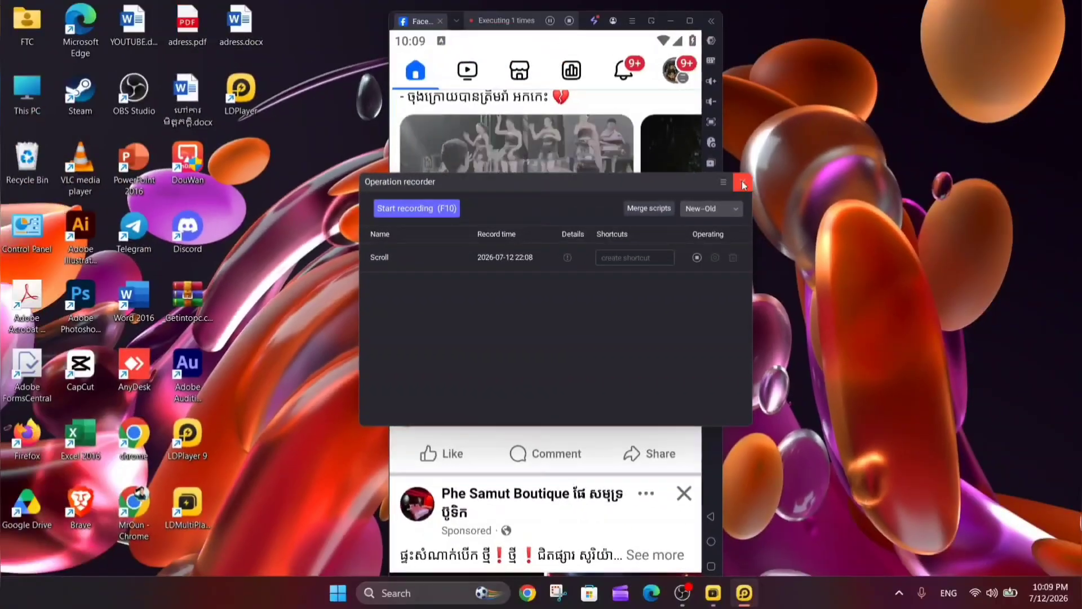